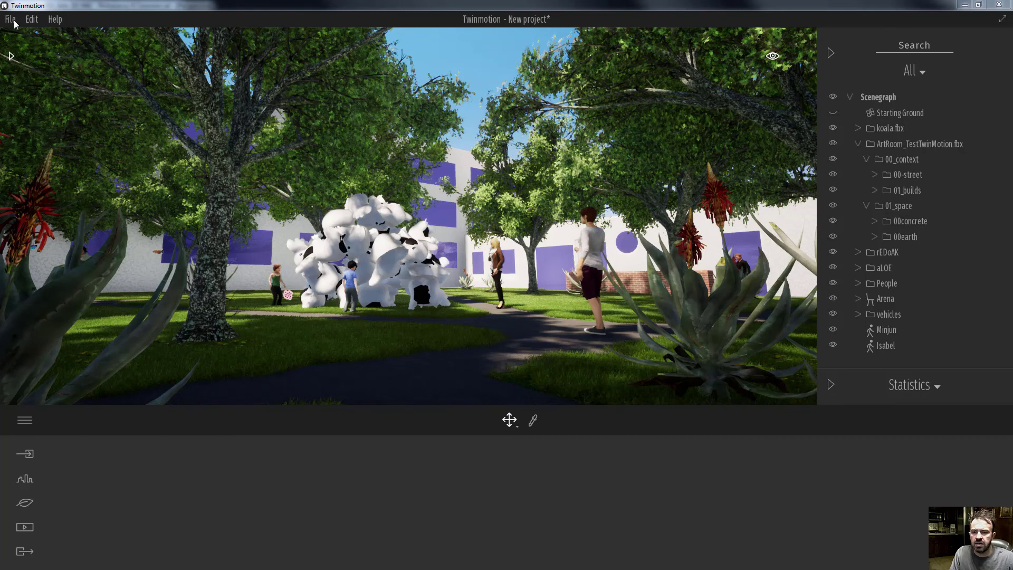
Shift the season to autumn and the weather from clear sun to partly cloudy.
left_click(26, 504)
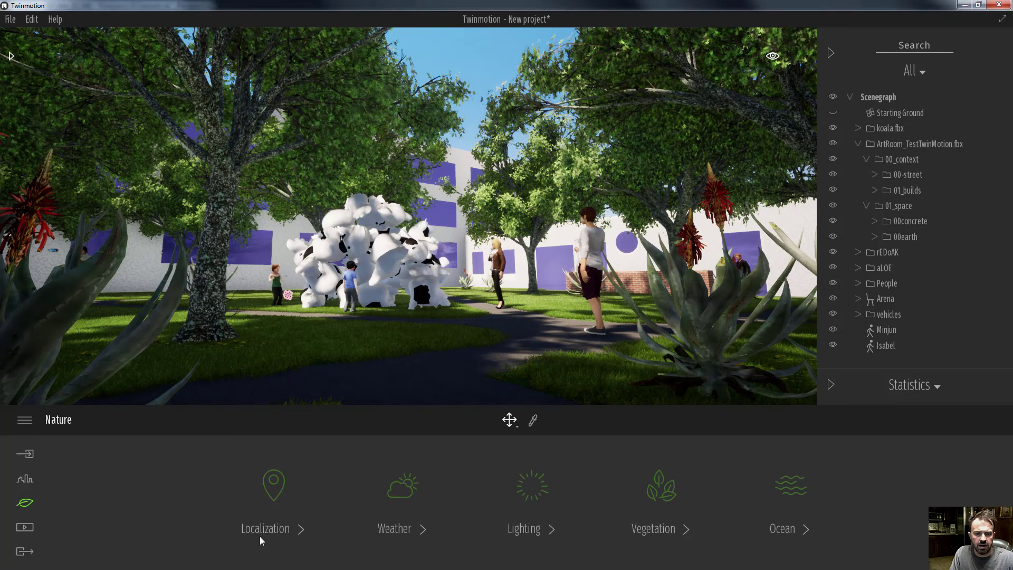
left_click(404, 501)
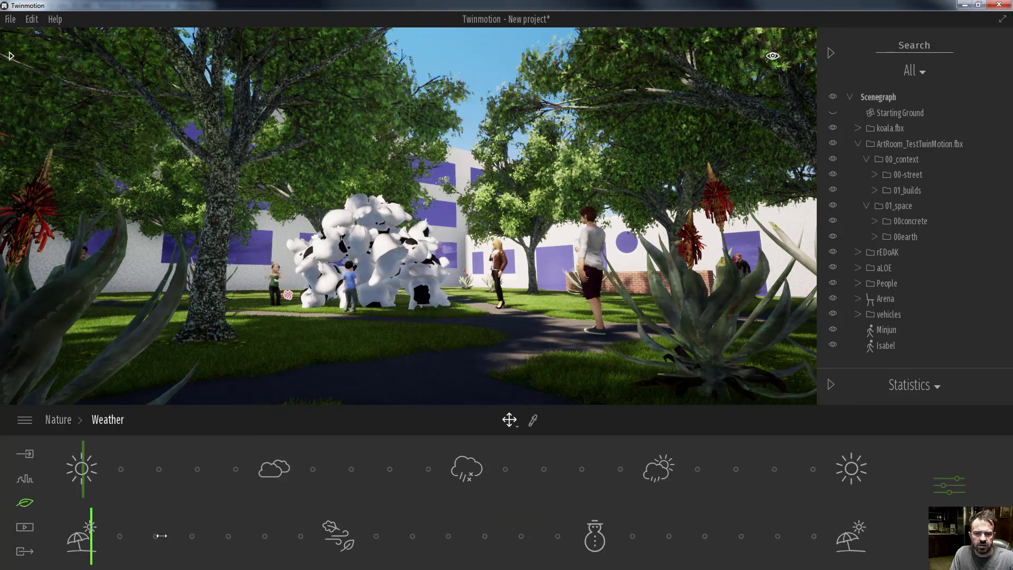
left_click_drag(455, 560, 890, 567)
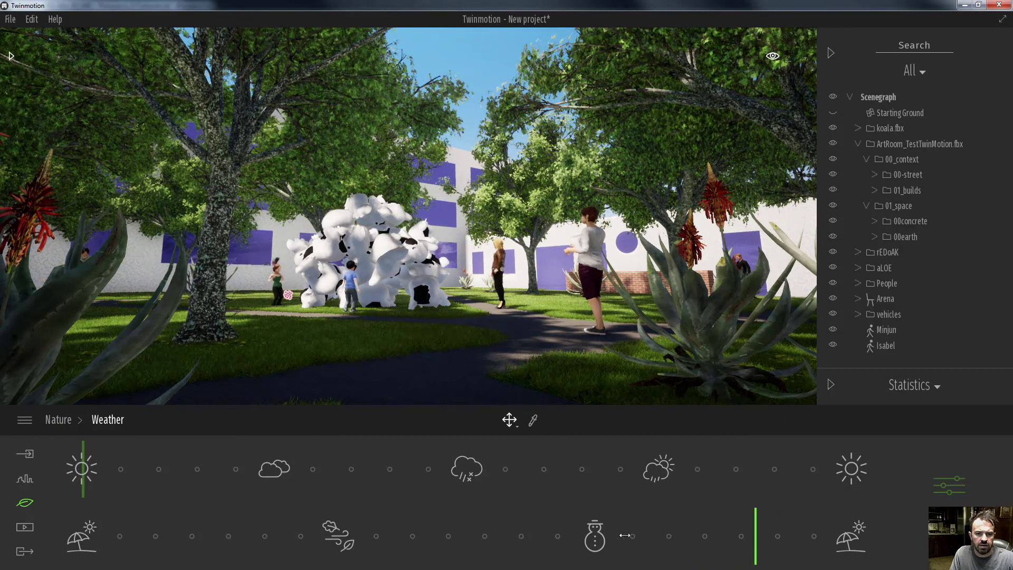
left_click_drag(624, 536, 448, 535)
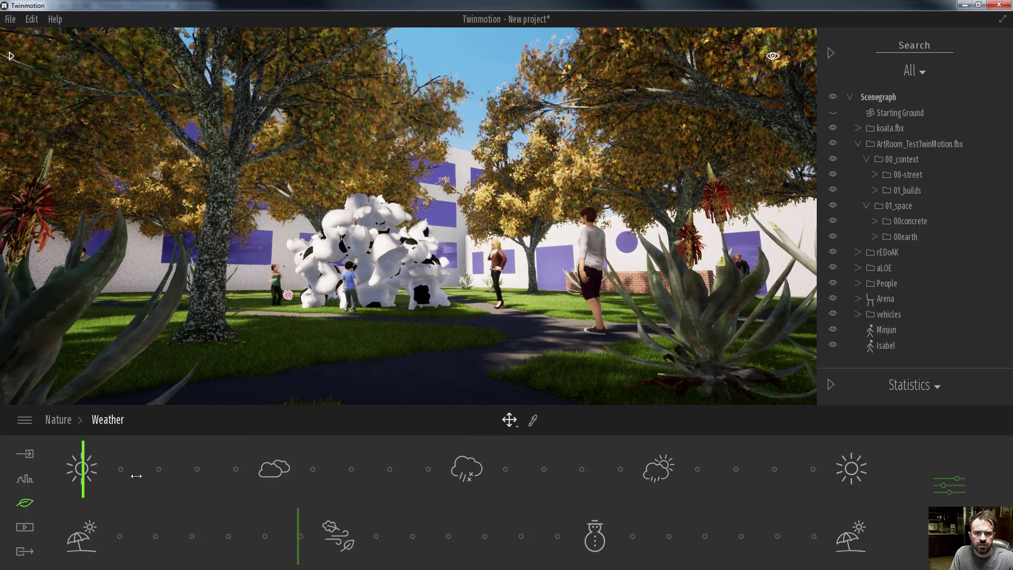
left_click_drag(261, 480, 271, 481)
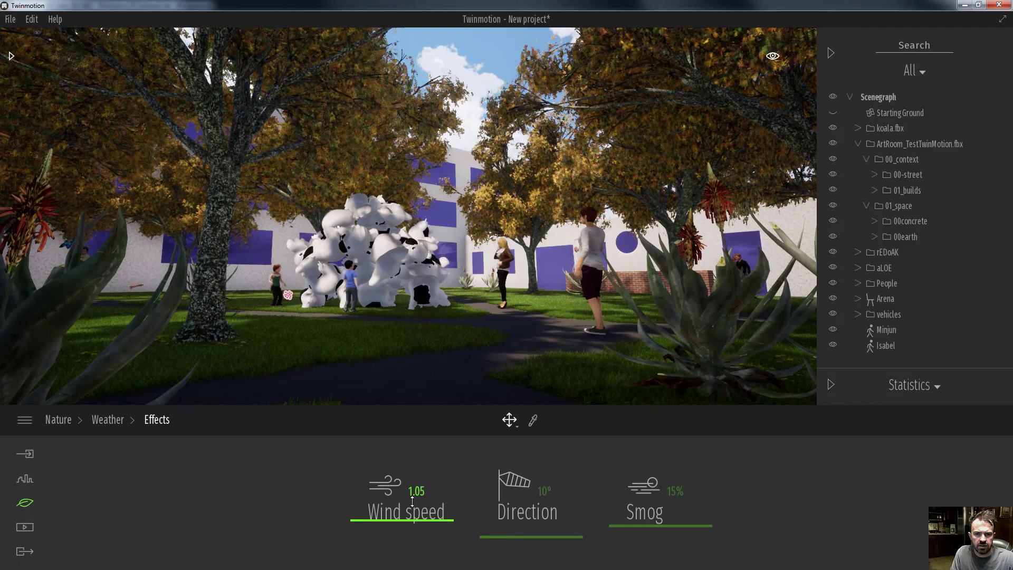
Set the weather effects to a wind speed of 1.86 and raise the smog to about 48%.
left_click_drag(409, 521, 412, 498)
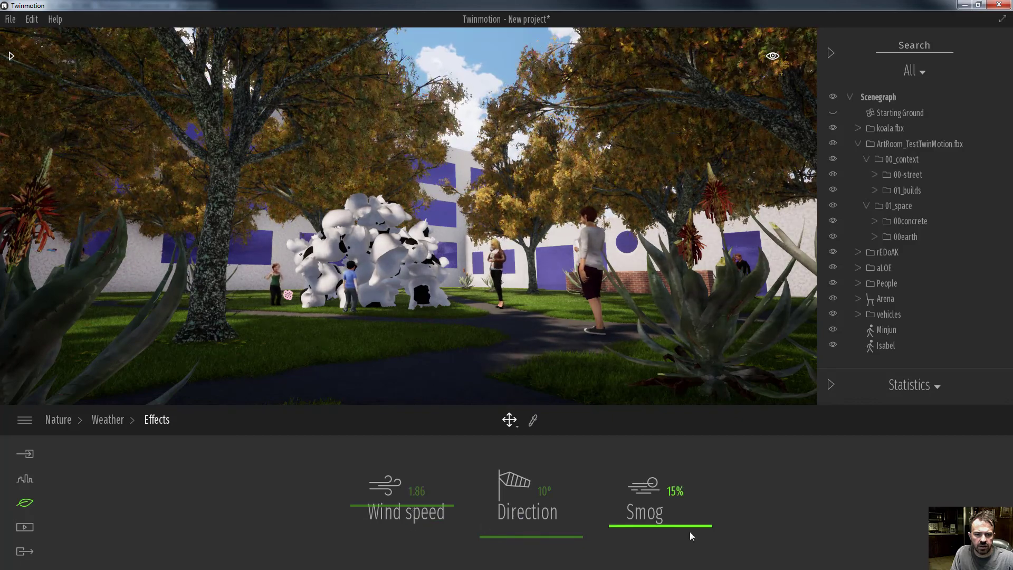
left_click_drag(678, 525, 677, 451)
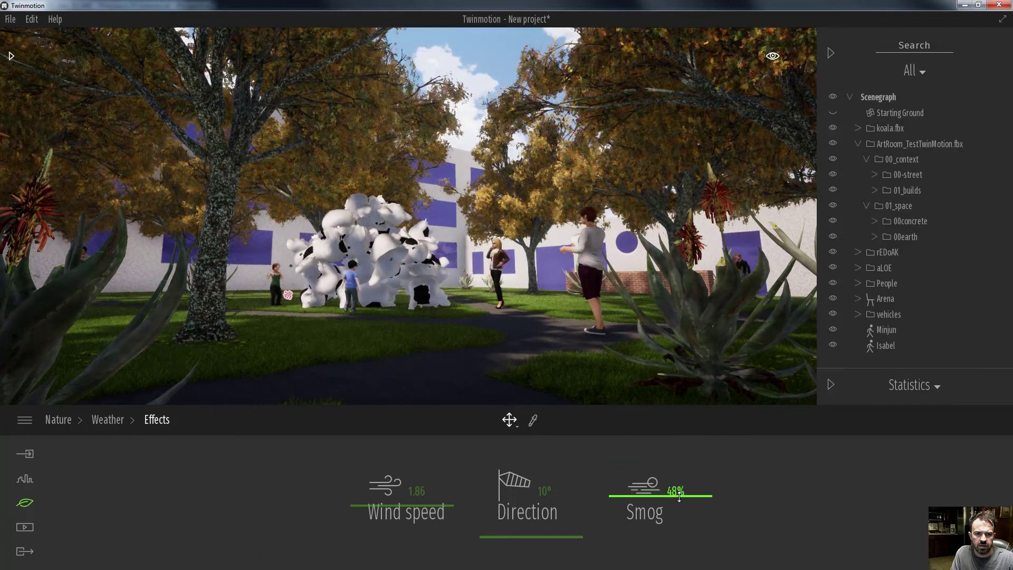
In the lighting settings, set the sun intensity to 1.87 and the ambient light to 0.82.
left_click(116, 425)
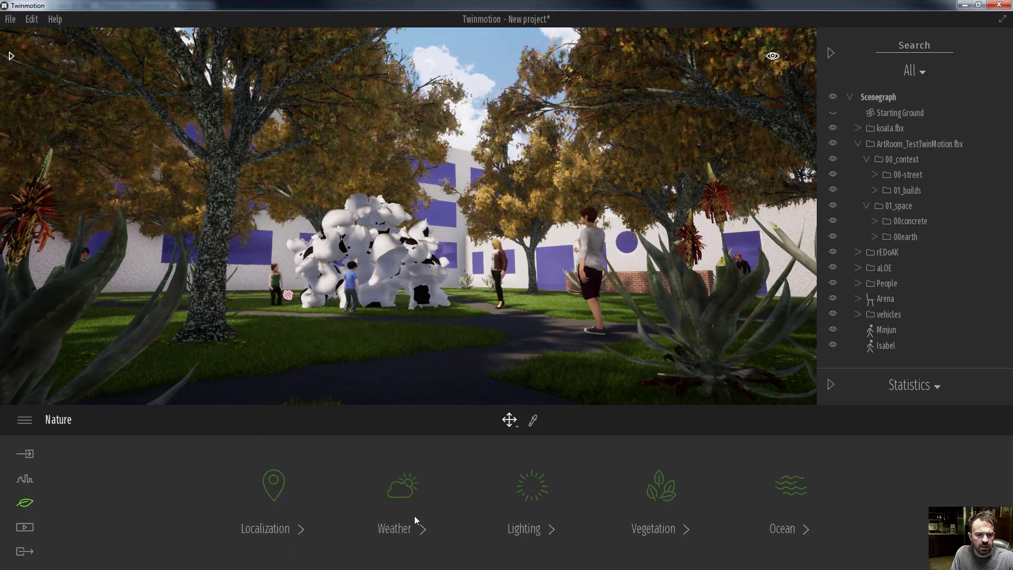
left_click(526, 513)
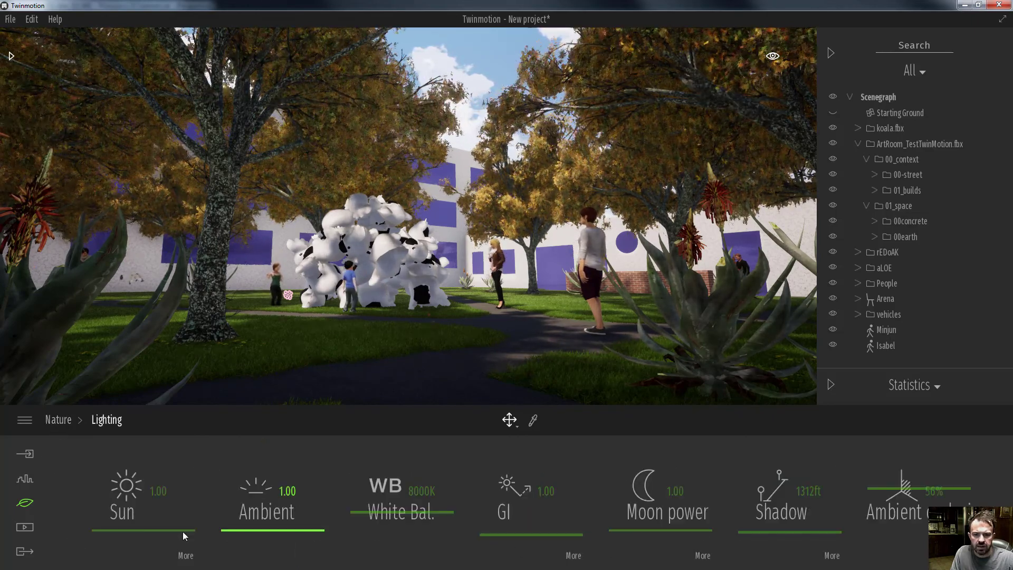
left_click_drag(183, 532, 182, 434)
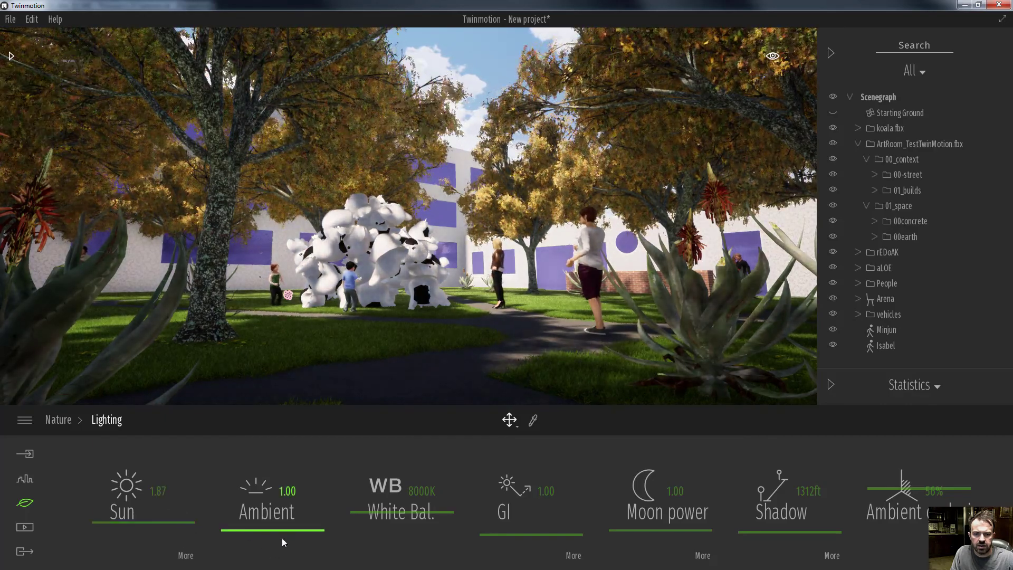
left_click_drag(286, 530, 292, 533)
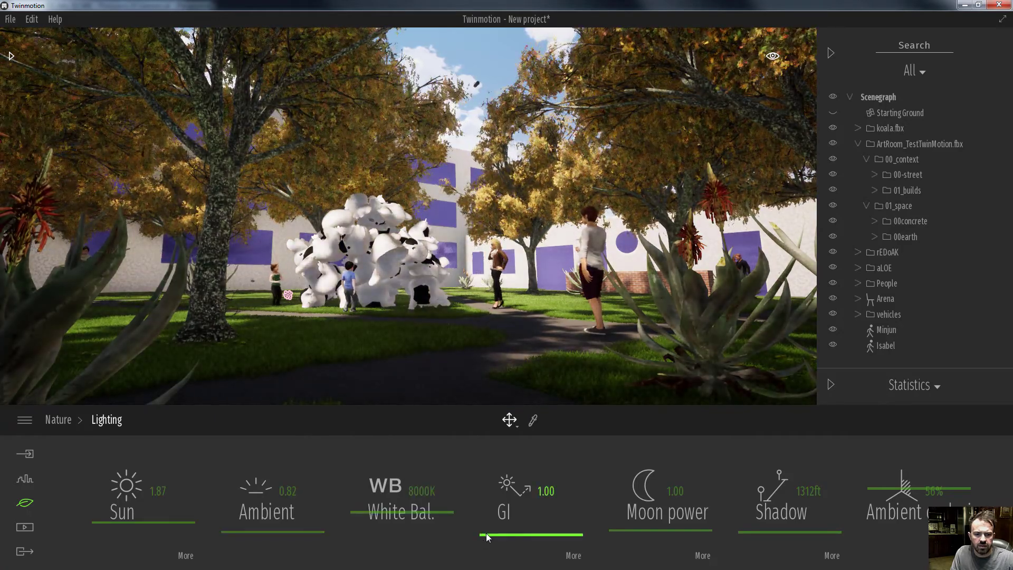
Raise the global illumination to 2.34 and lower the ambient light to 0.59.
left_click_drag(486, 533, 491, 523)
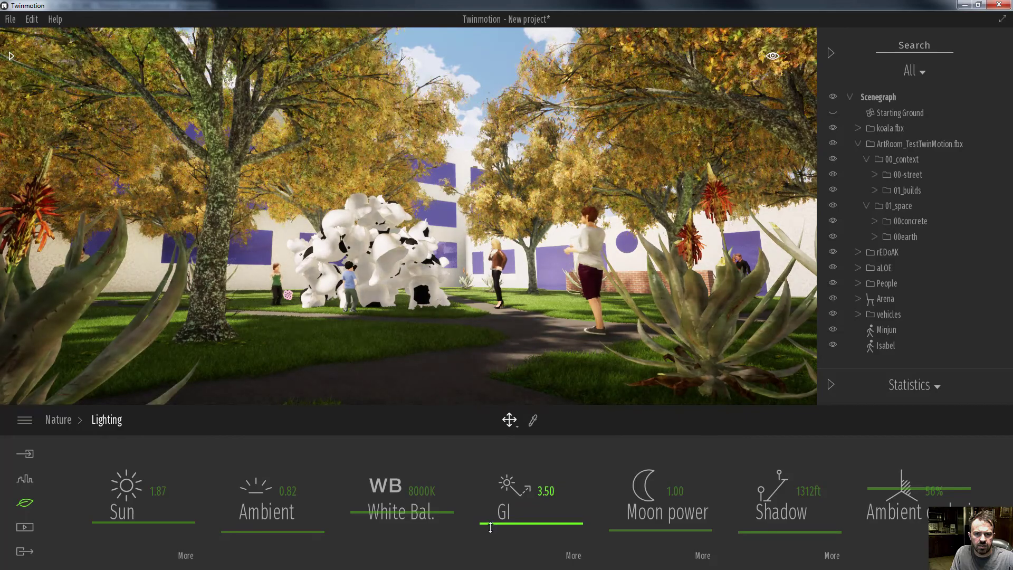
left_click_drag(293, 534, 295, 541)
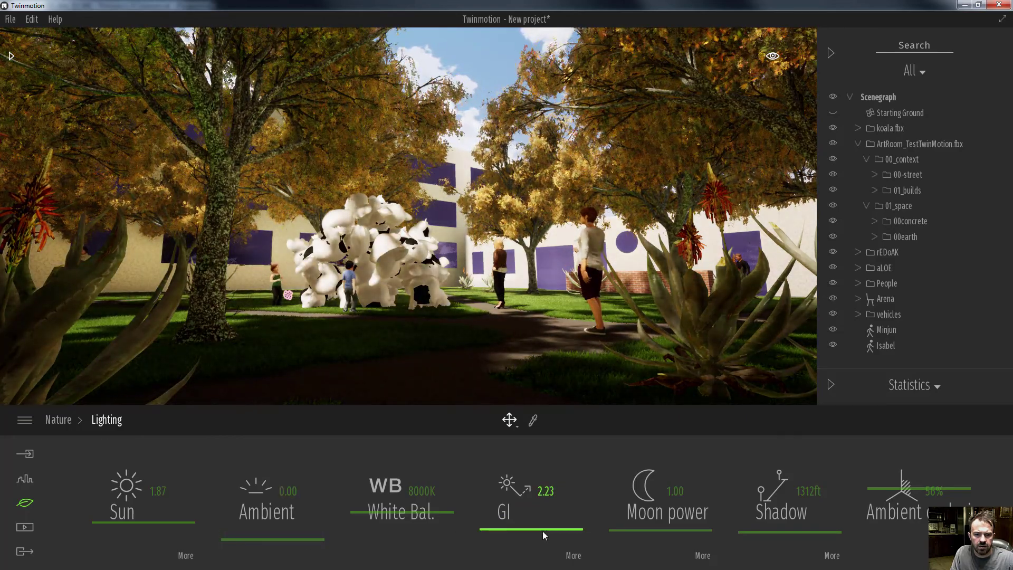
left_click_drag(543, 531, 546, 505)
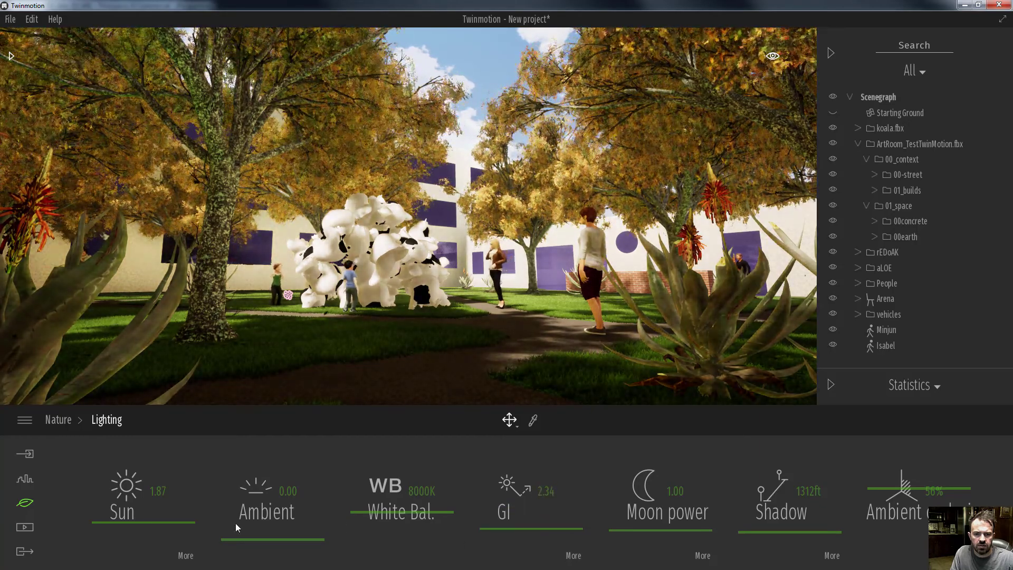
left_click_drag(267, 538, 270, 534)
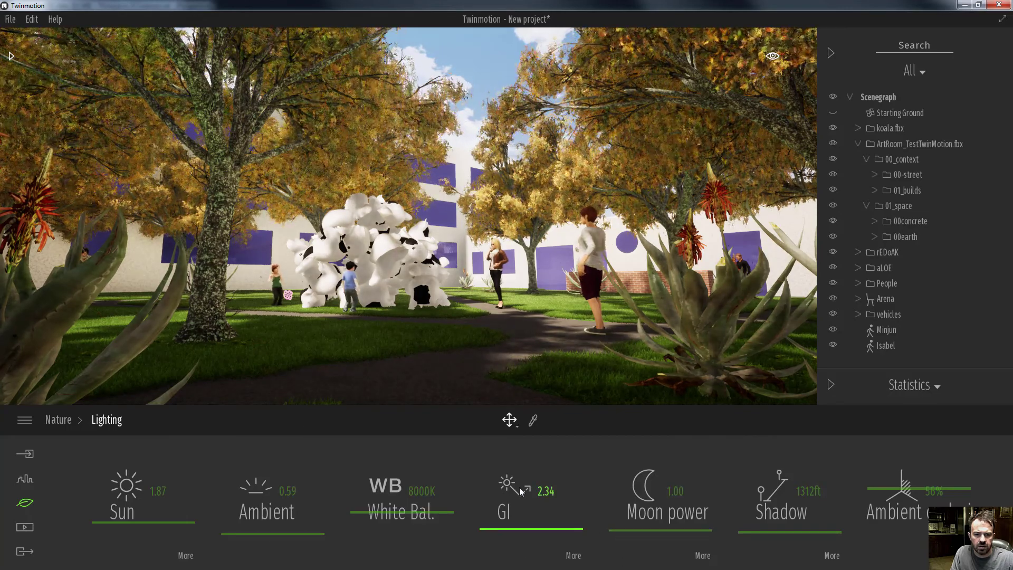
Reset the global illumination to 1.00 and set the ambient occlusion to 84%.
left_click(545, 491)
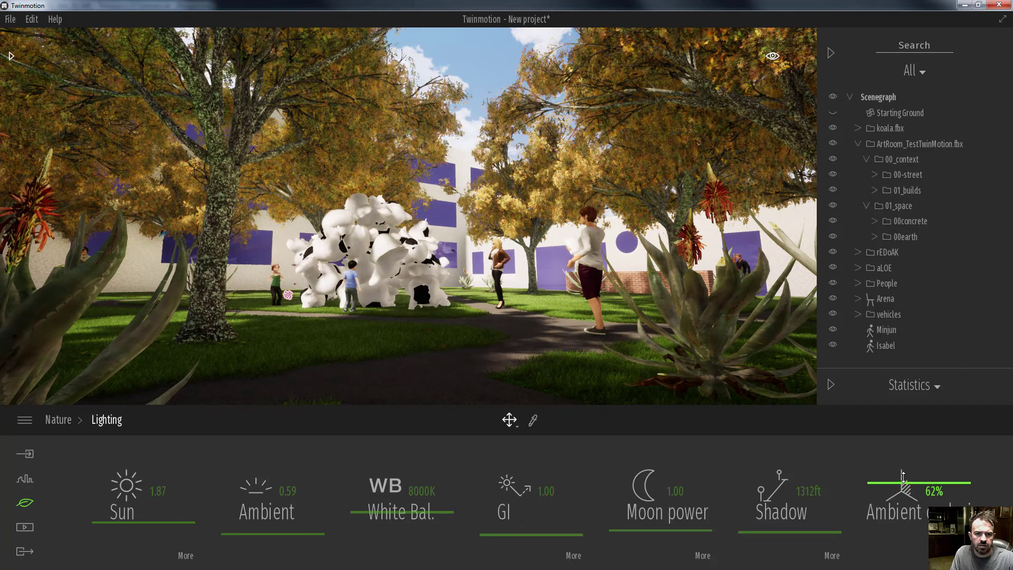
left_click_drag(902, 476, 913, 451)
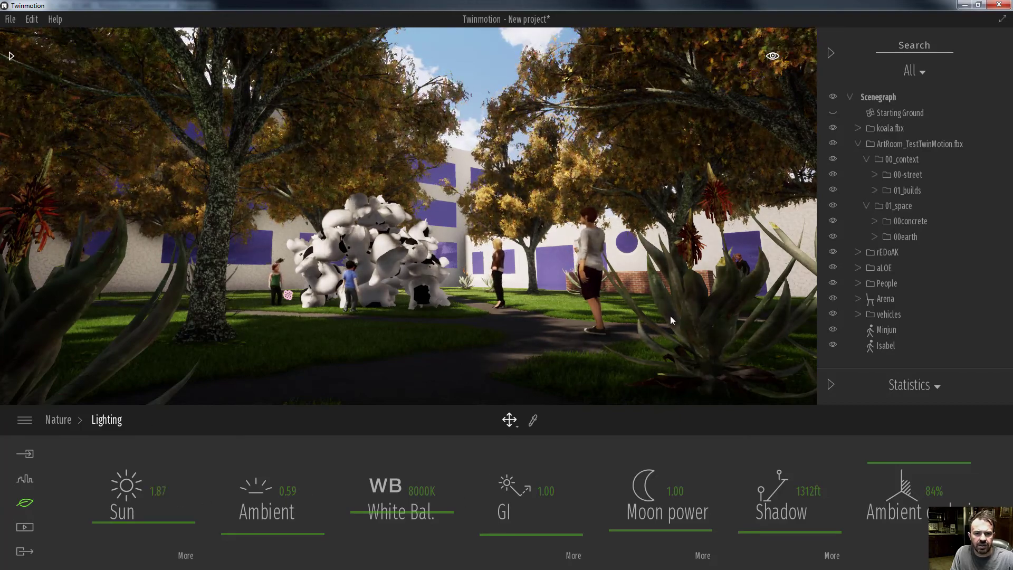
Move the two people hidden behind the foreground aloes into open view, one near the blonde woman and one closer to the large tree.
left_click(741, 270)
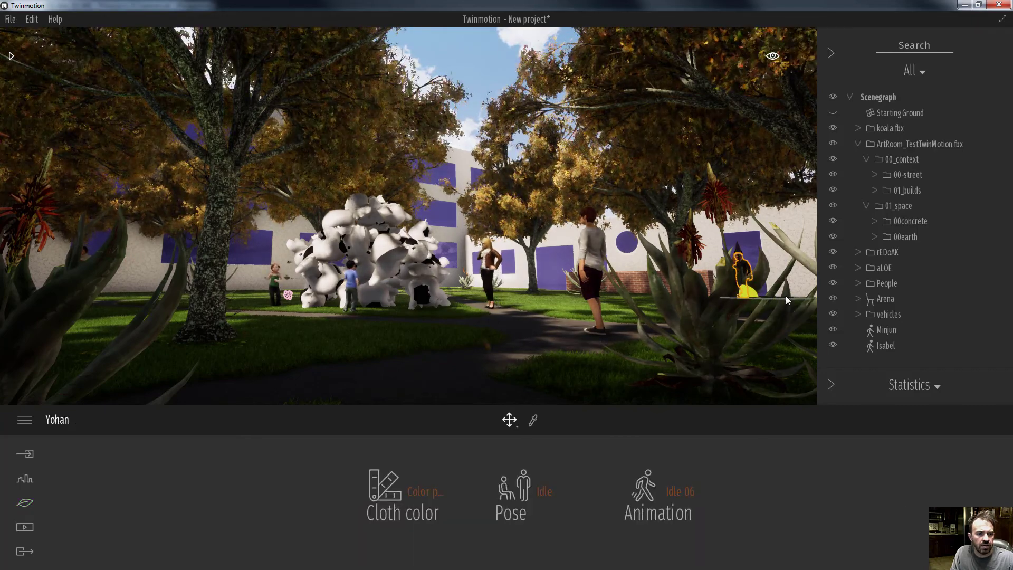
left_click_drag(783, 297, 536, 279)
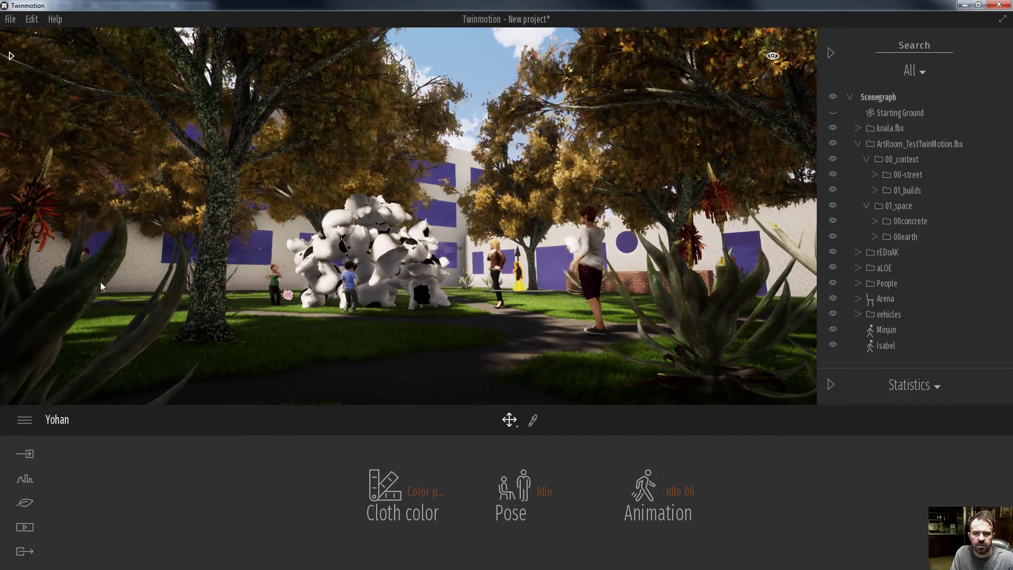
left_click(84, 255)
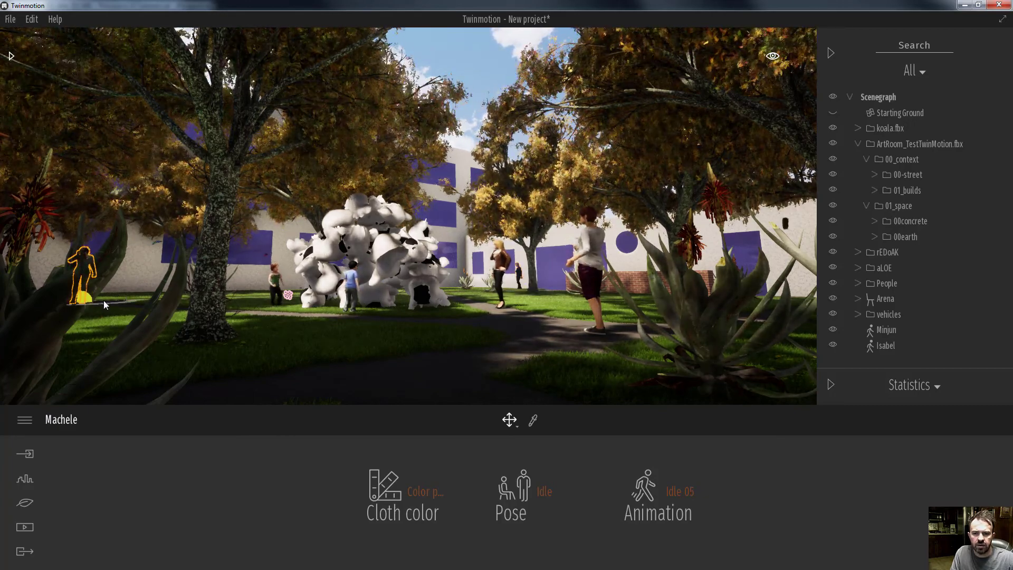
left_click_drag(103, 299, 168, 315)
key("Escape")
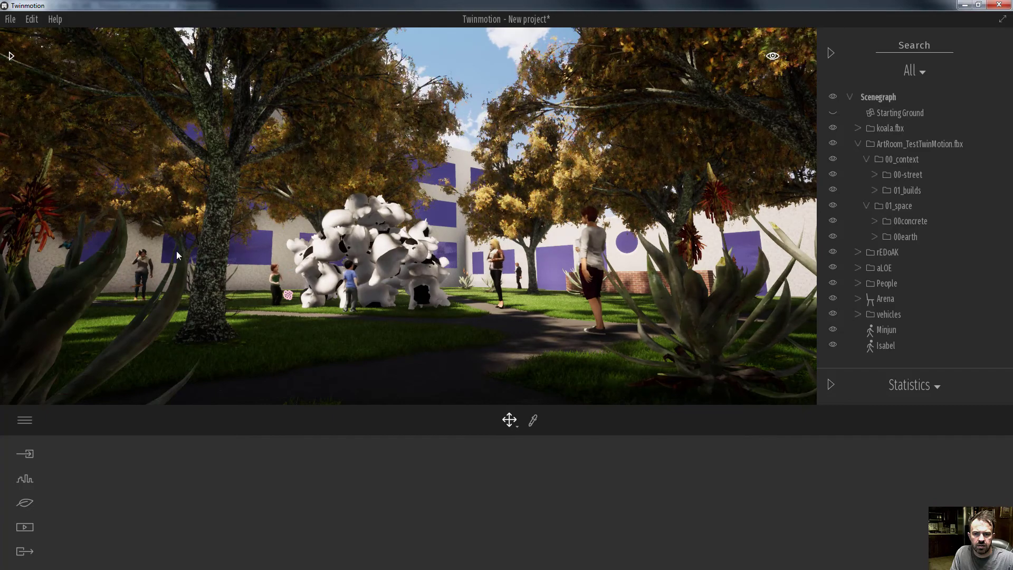
Change the pose of the woman standing between the aloe and the large tree to Speaking.
left_click(148, 265)
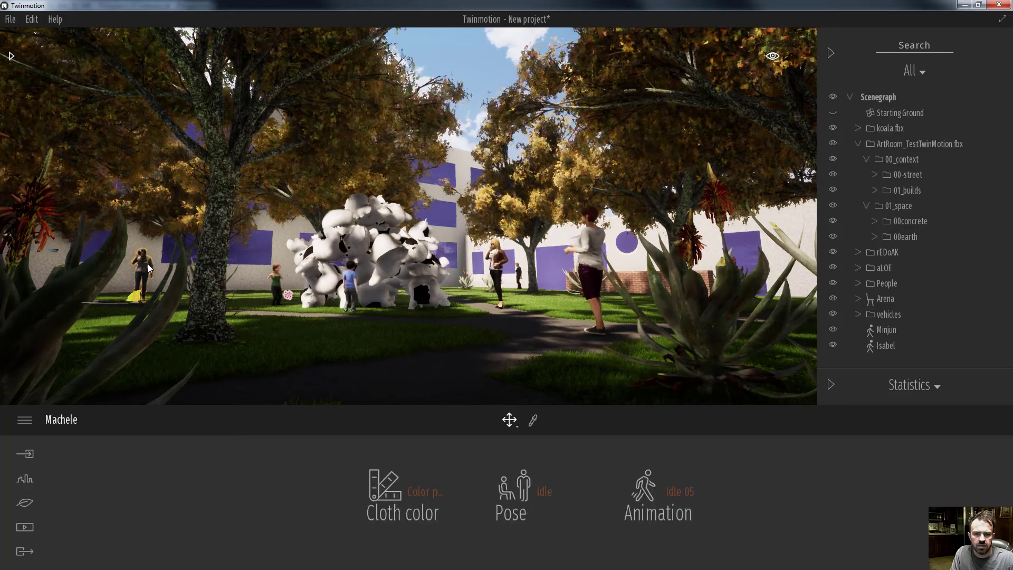
left_click(538, 493)
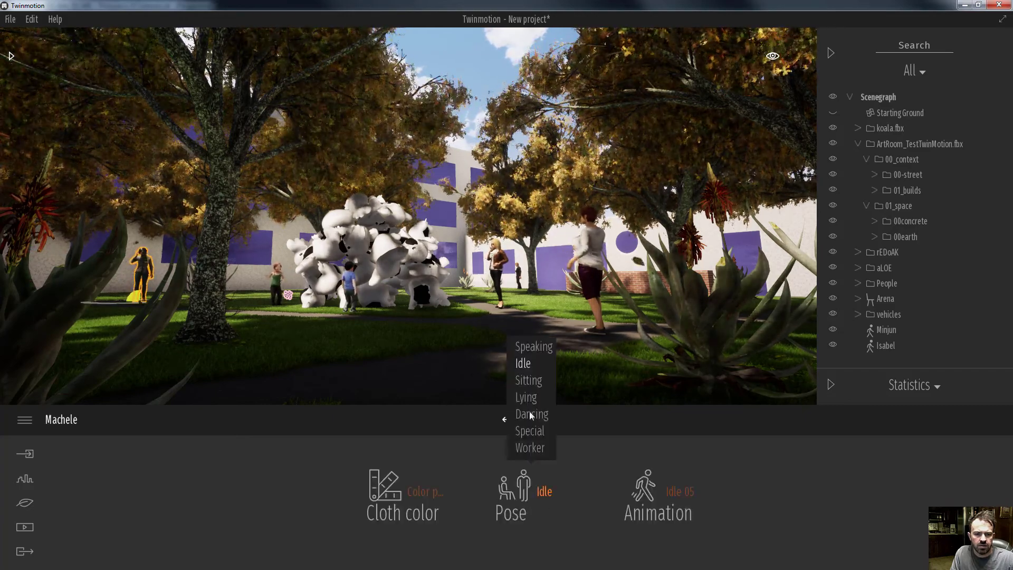
left_click(525, 348)
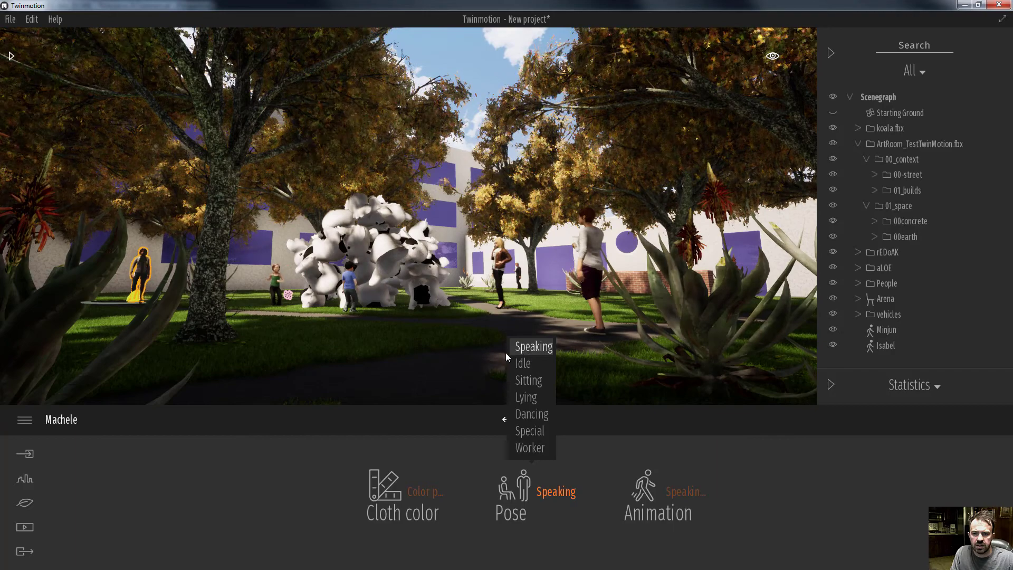
left_click(482, 74)
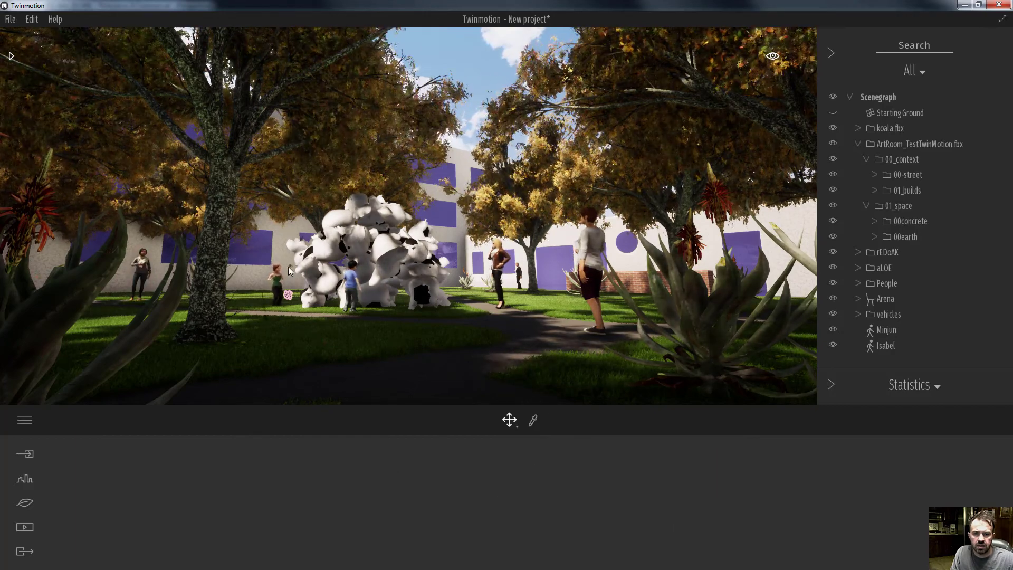
Rotate the woman beside the large tree by about -35 degrees.
left_click(153, 285)
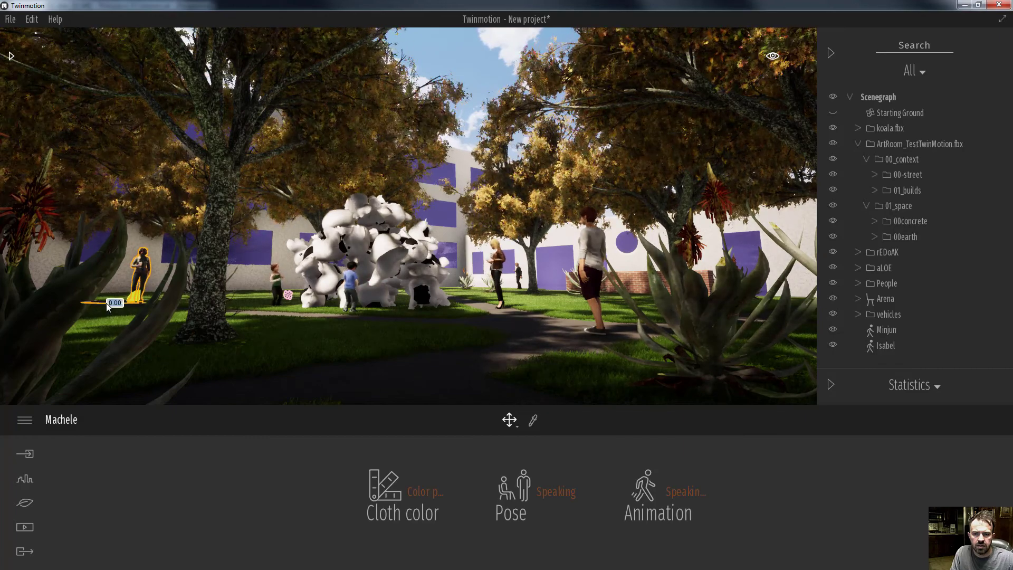
left_click_drag(106, 303, 135, 306)
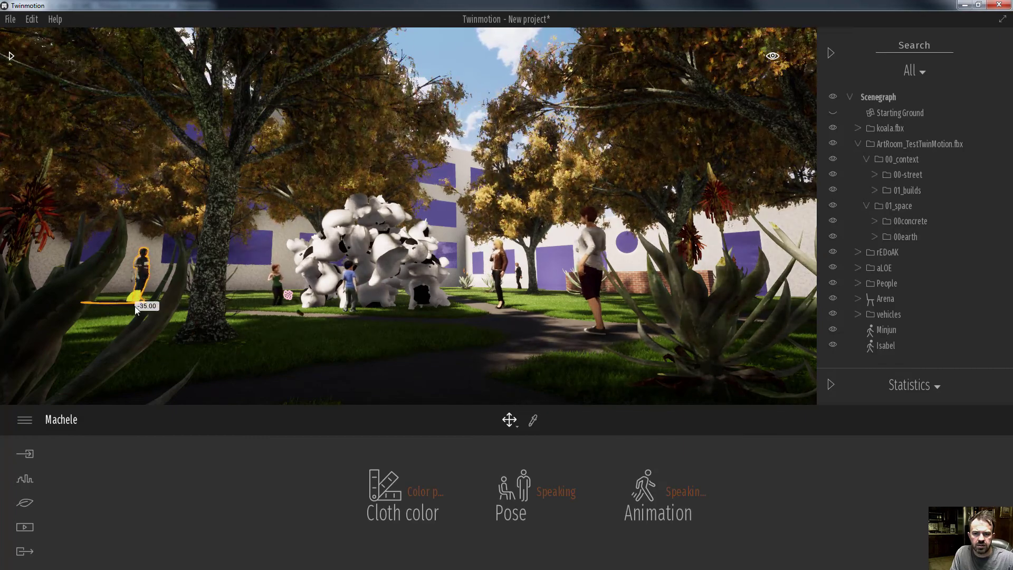
left_click(481, 232)
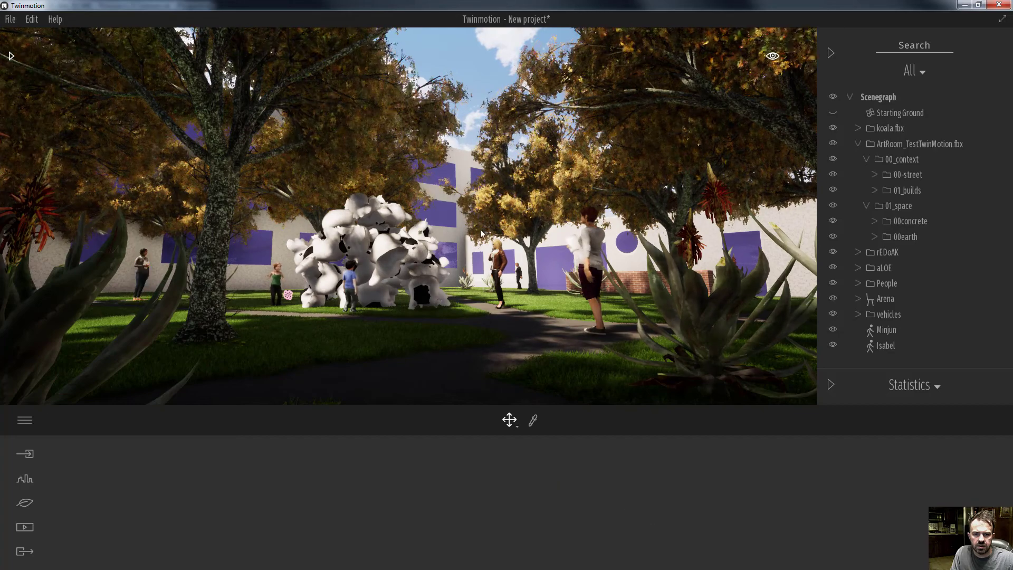
Scale the child in blue in front of the sculpture down to about 0.86.
left_click(350, 282)
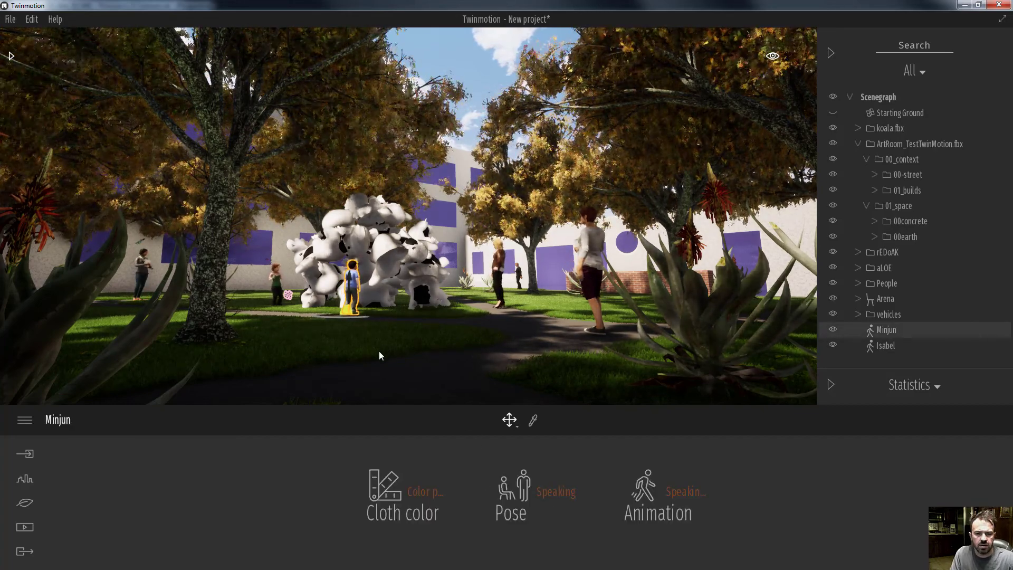
key("space")
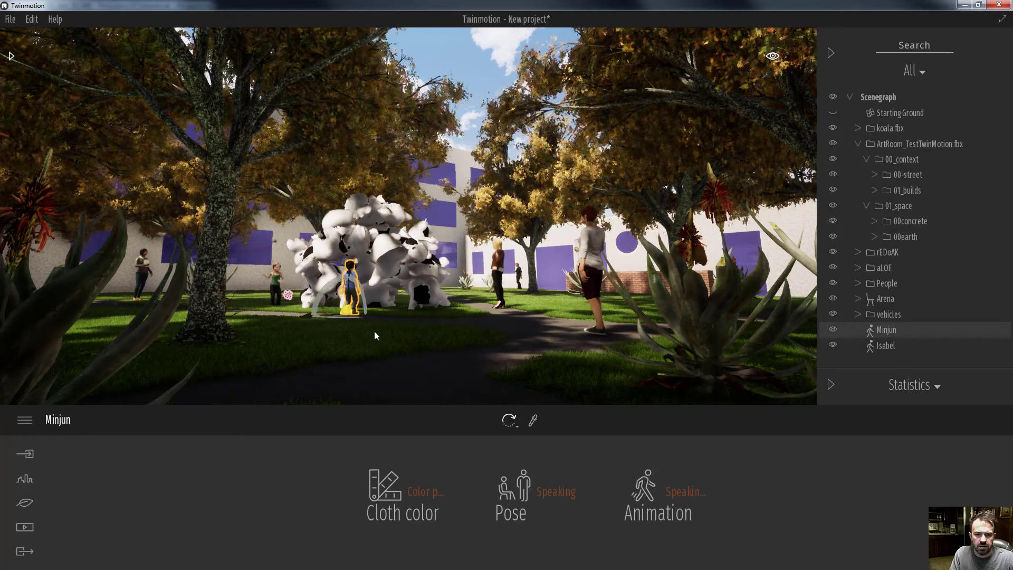
key("space")
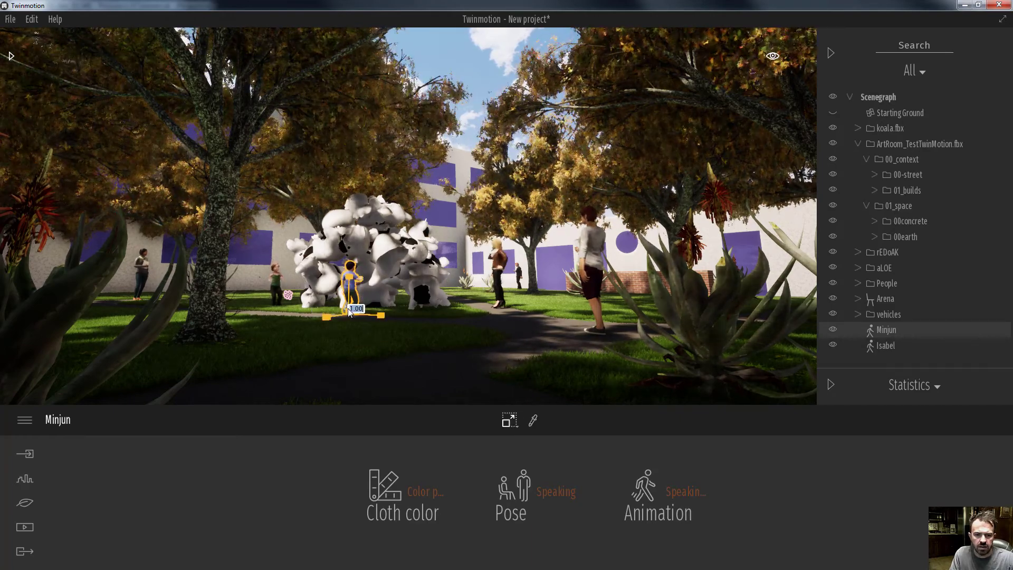
left_click_drag(348, 312, 289, 331)
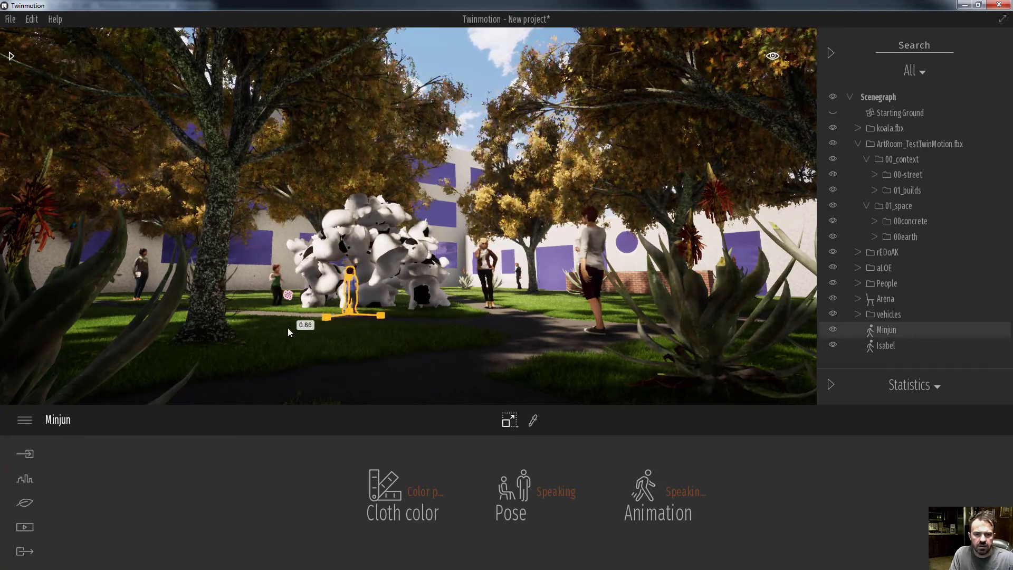
key("Escape")
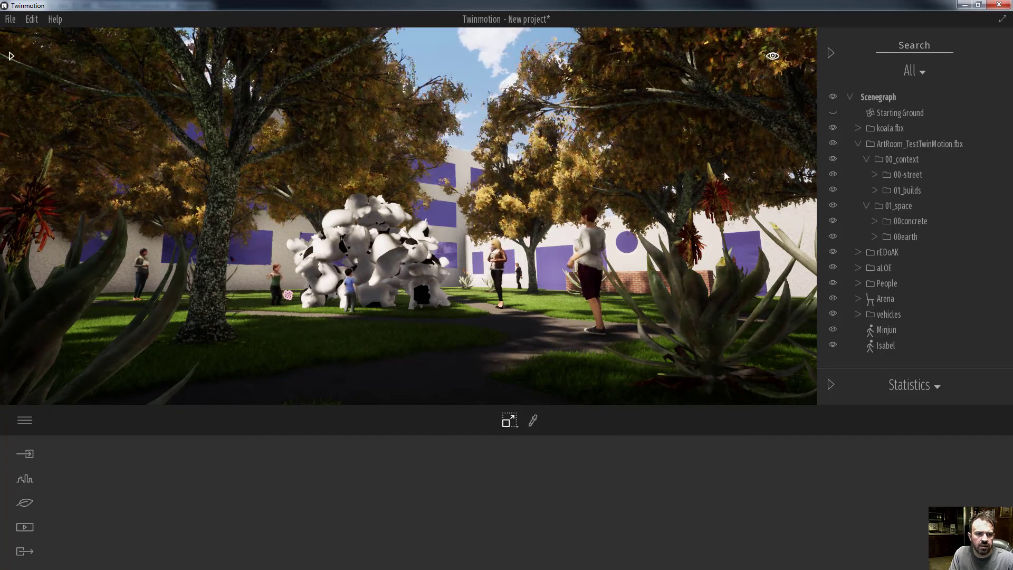
left_click(596, 296)
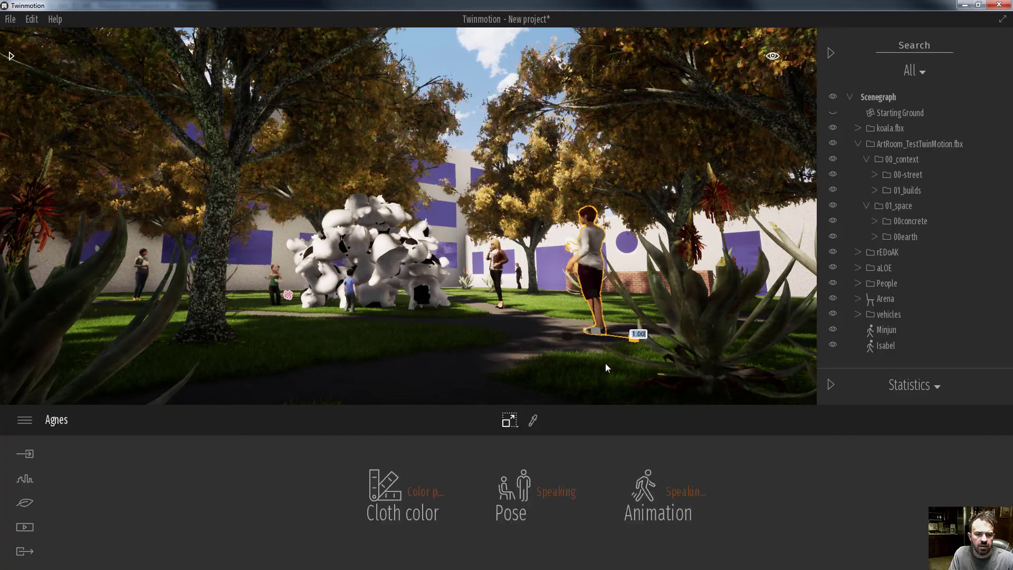
left_click(552, 493)
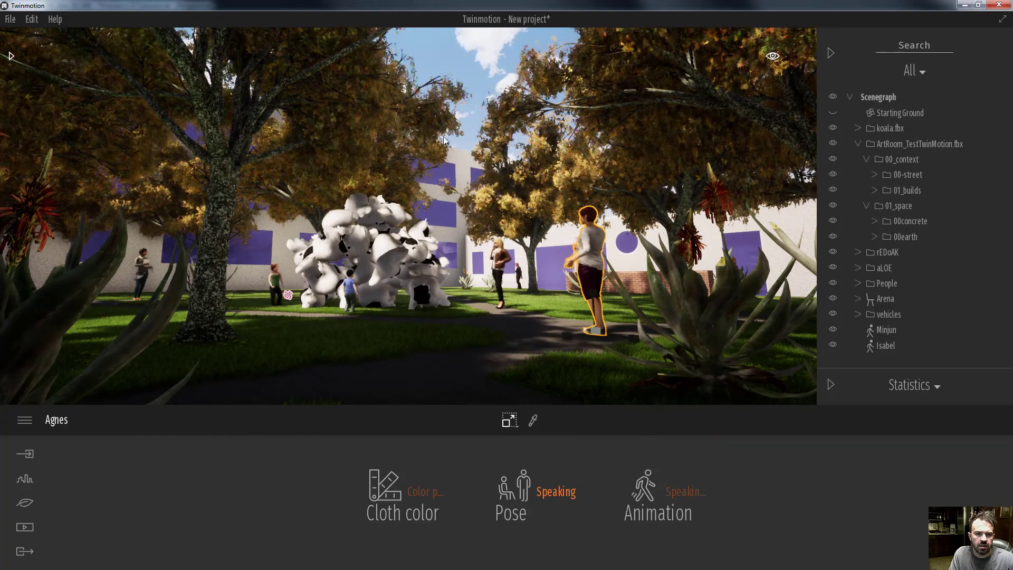
left_click(466, 70)
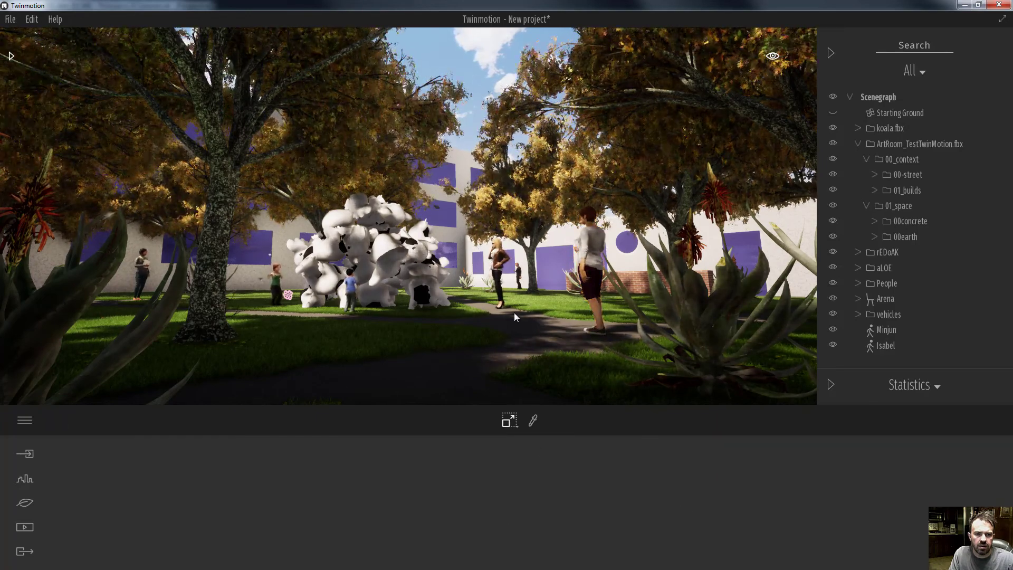
Set the animation to Idle 02 for the distant man beside the far tree and for the blonde woman near the sculpture.
left_click(518, 271)
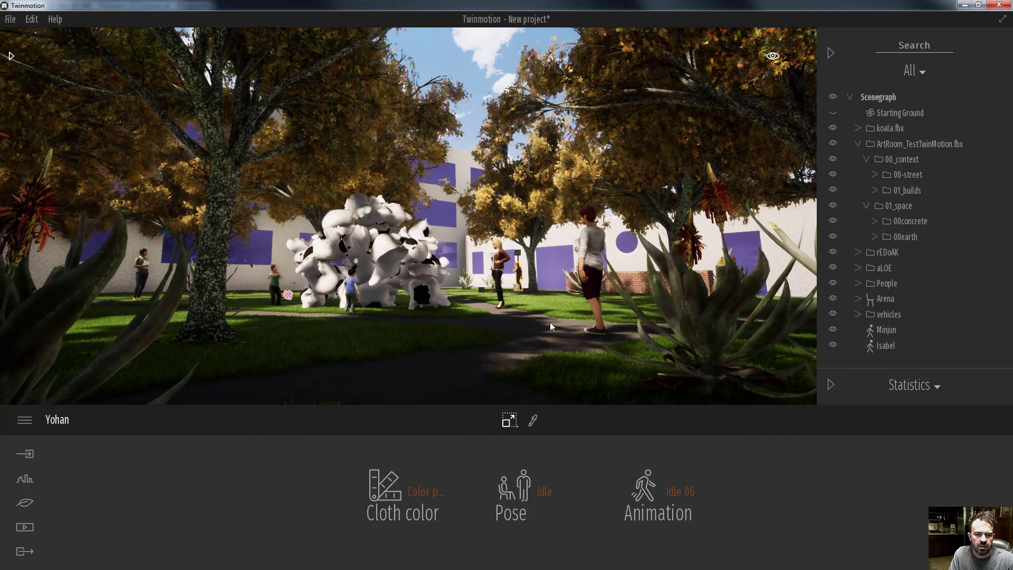
left_click(552, 490)
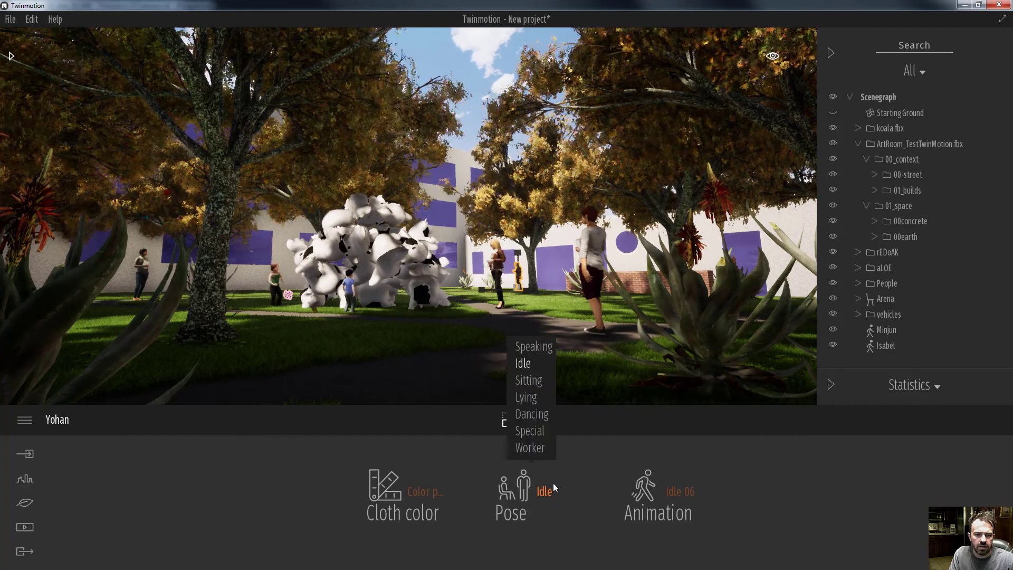
left_click(681, 491)
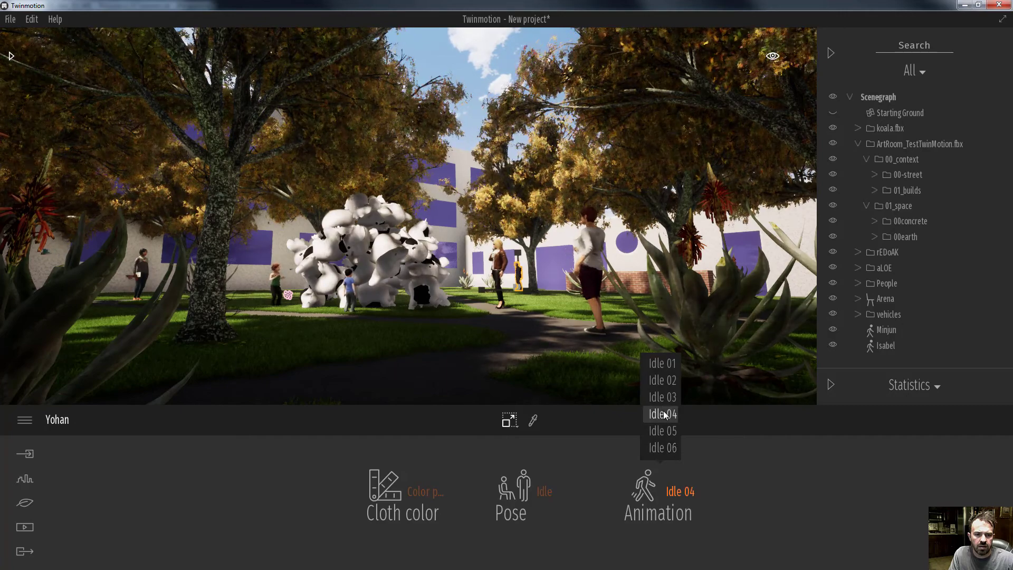
left_click(662, 380)
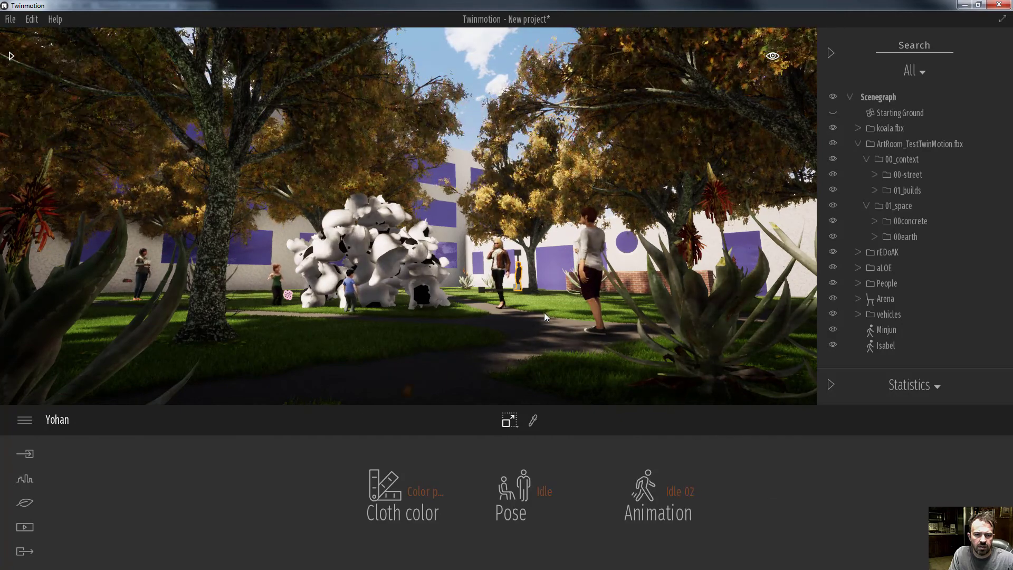
left_click(682, 492)
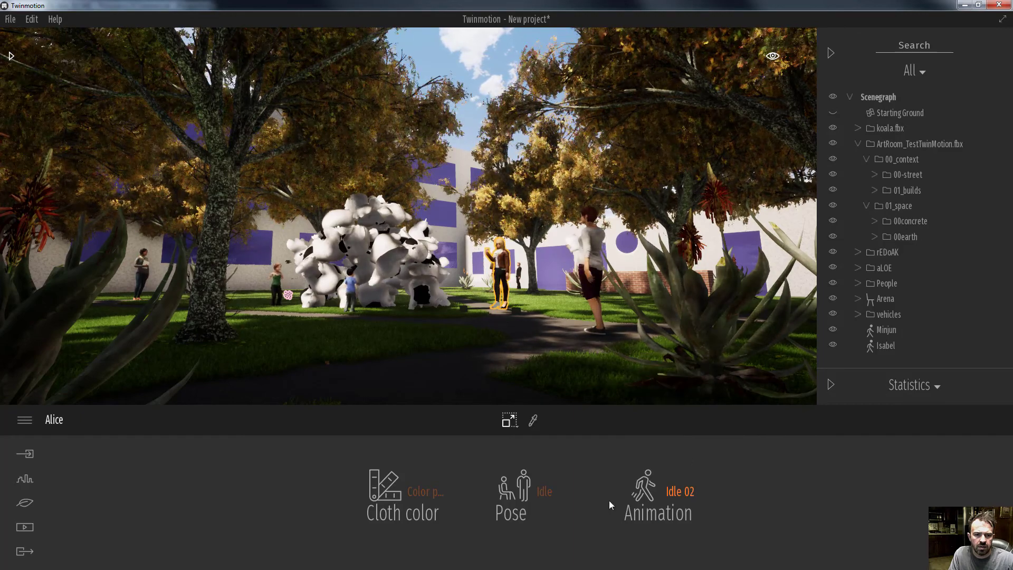
left_click(476, 117)
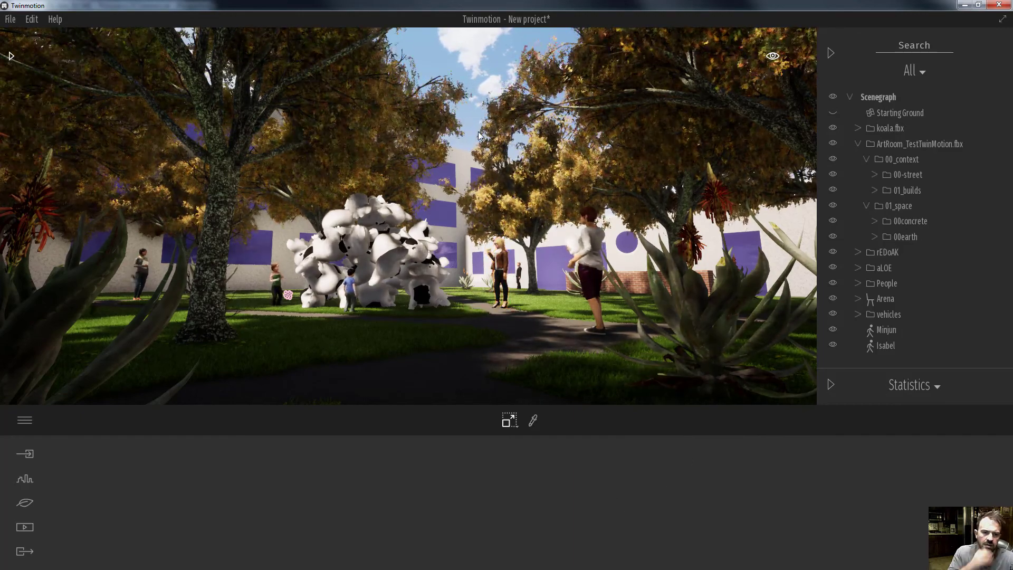
Move the blonde woman slightly along the path toward the sculpture, farther from the distant man behind her.
left_click(498, 280)
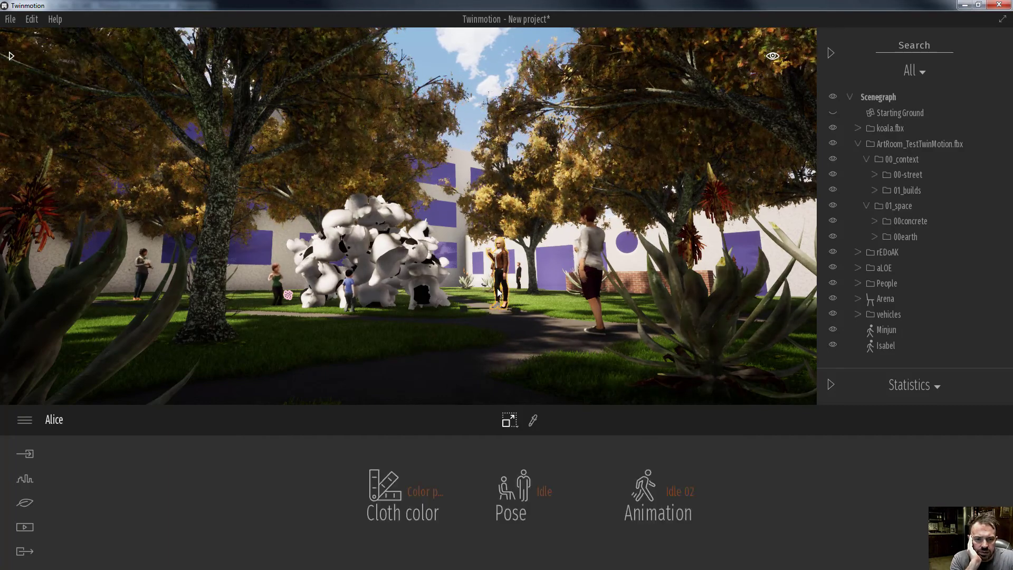
key("Tab")
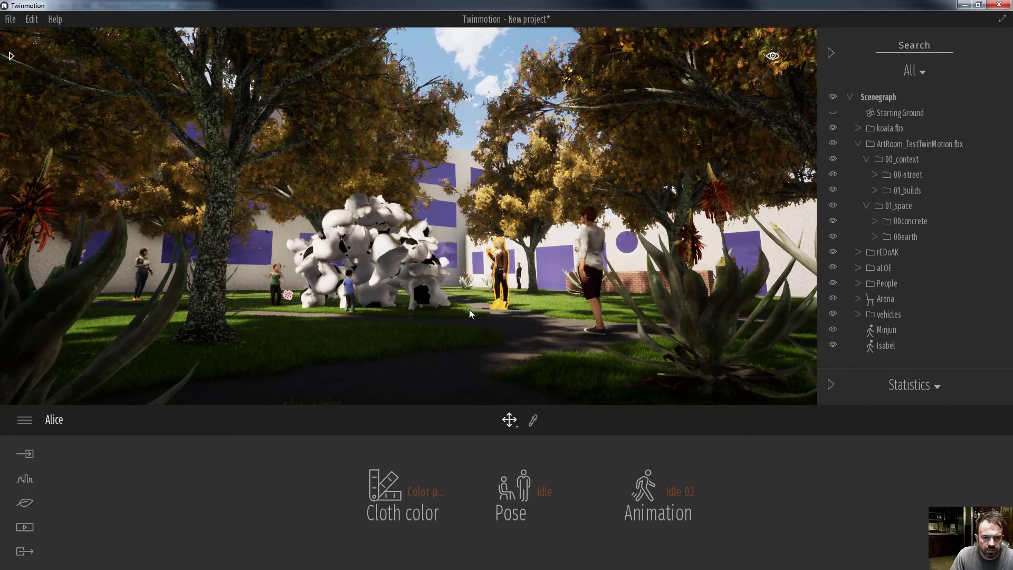
left_click(475, 309)
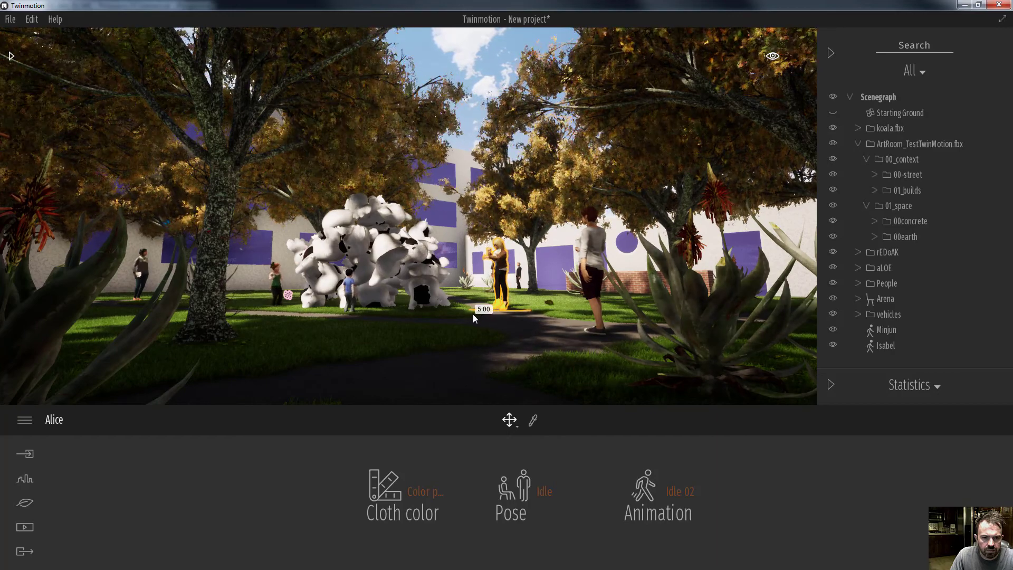
left_click(472, 316)
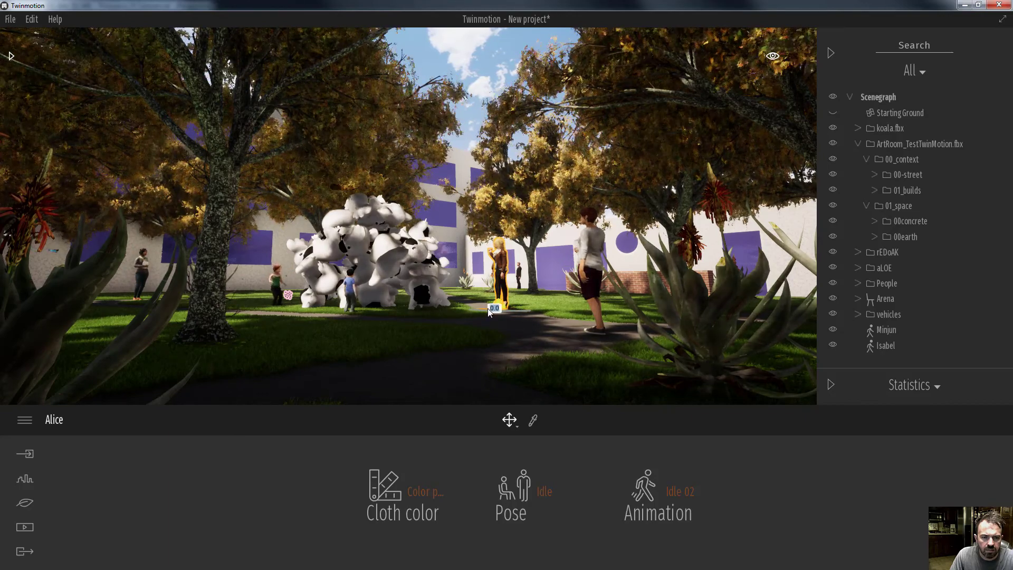
left_click(483, 309)
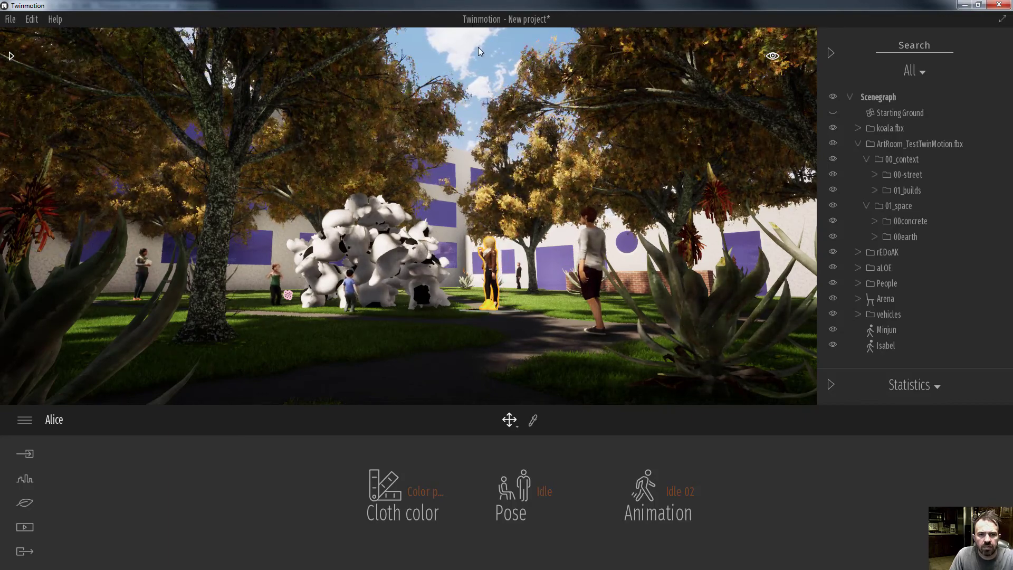
left_click(515, 90)
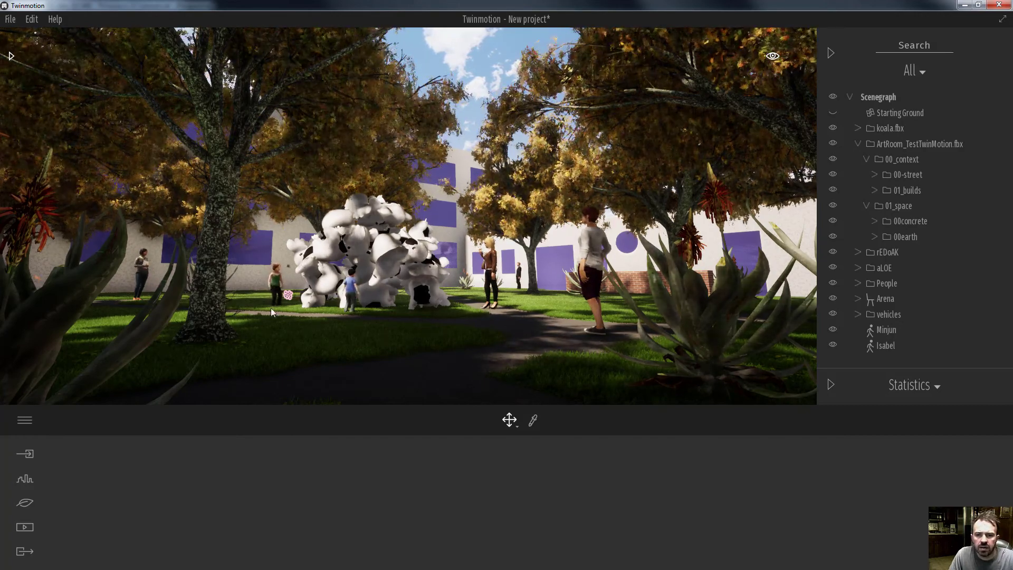
Create a still image from the current courtyard view.
left_click(25, 527)
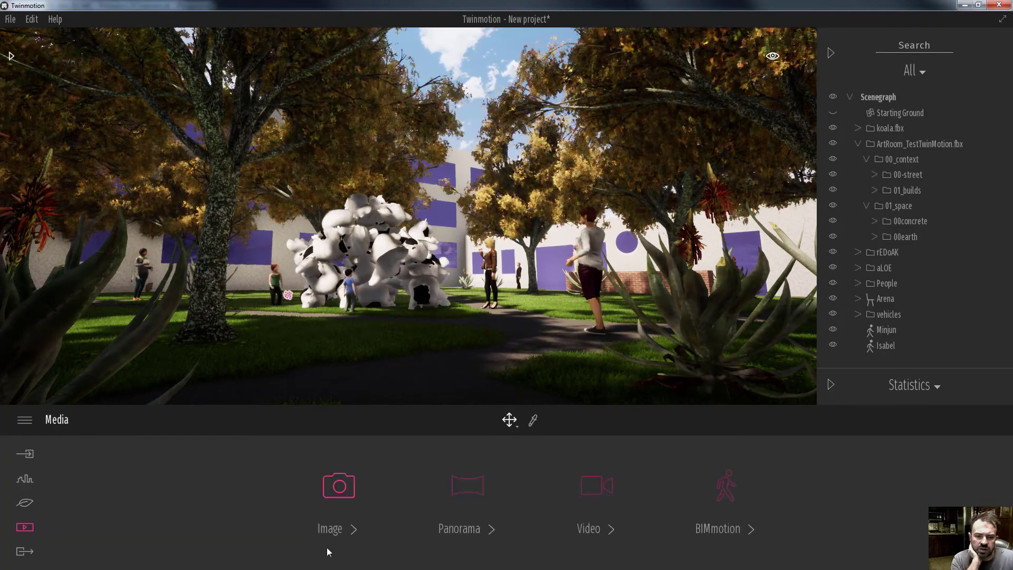
left_click(346, 498)
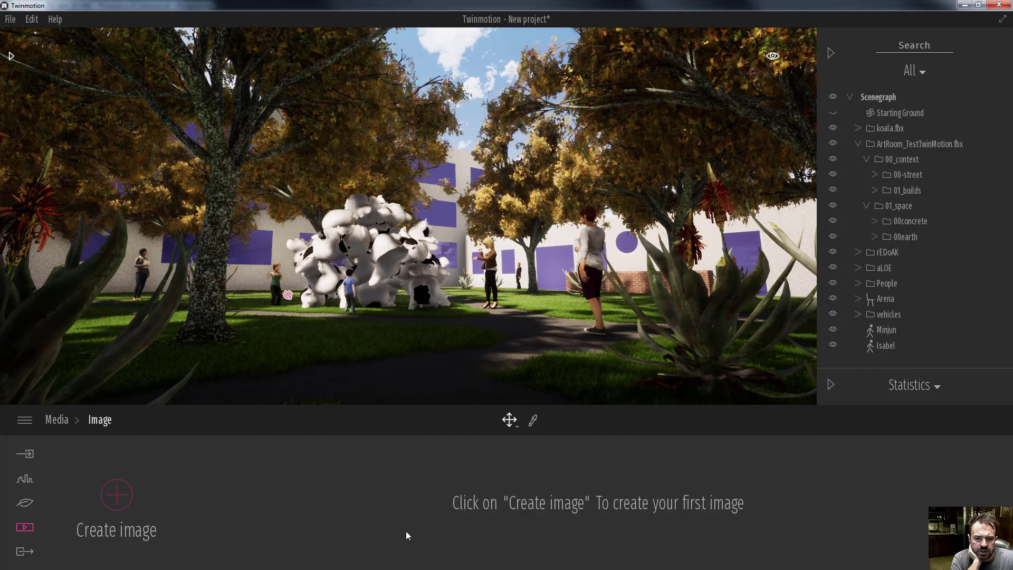
left_click(117, 495)
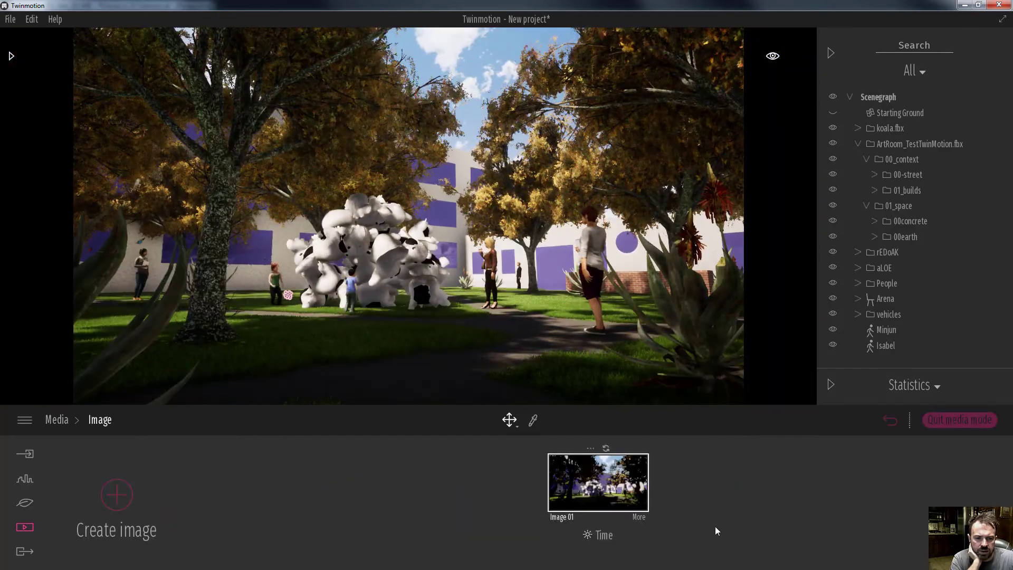
Set the output size of Image 01 to 4K 3840x2160 in its camera settings.
left_click(639, 518)
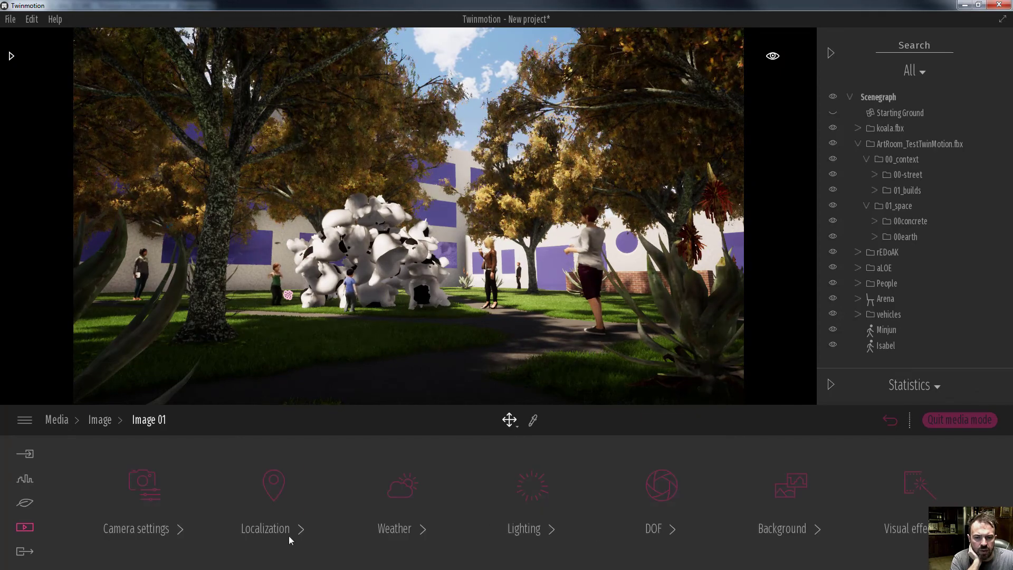
left_click(149, 498)
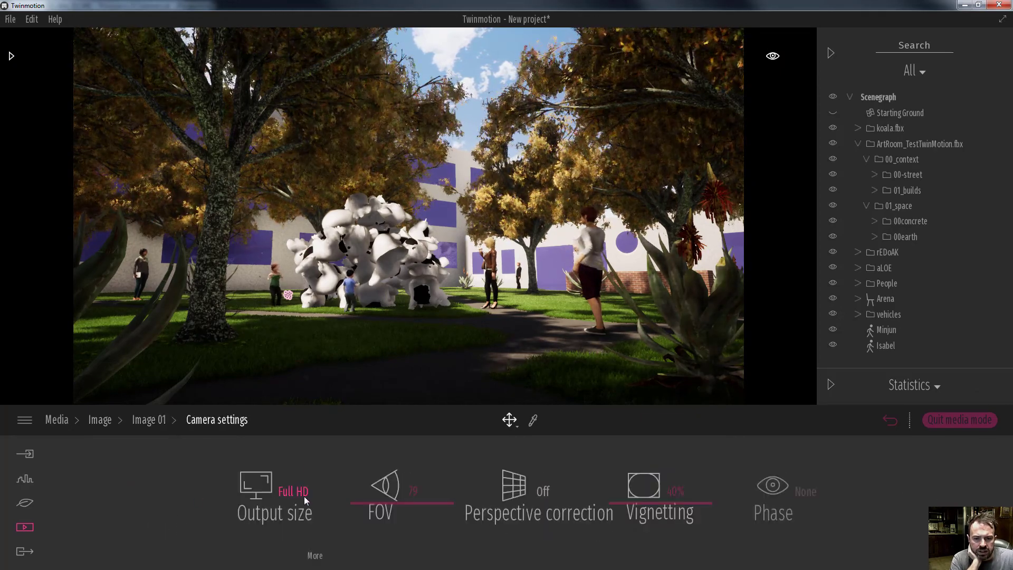
left_click(304, 496)
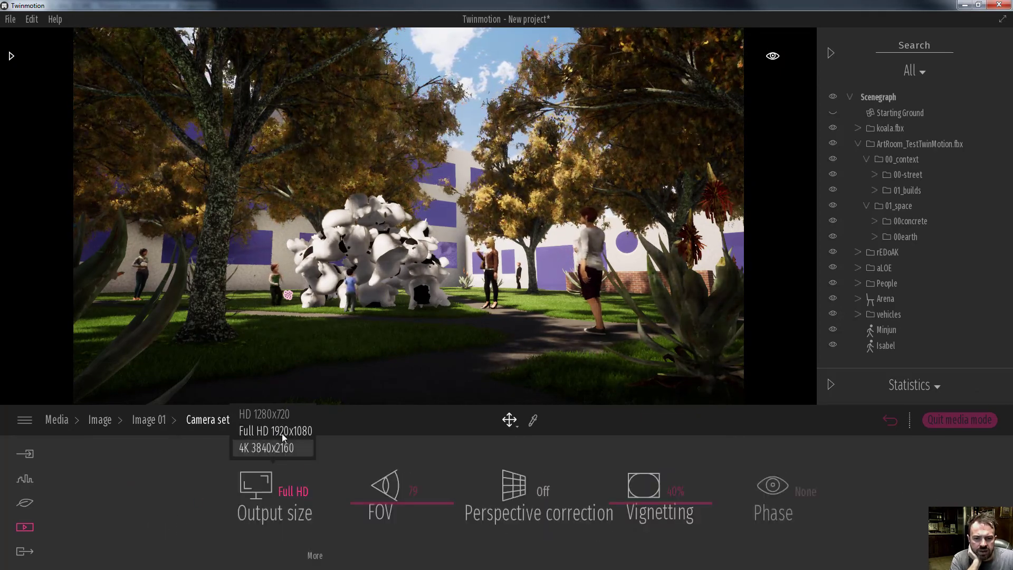
left_click(278, 447)
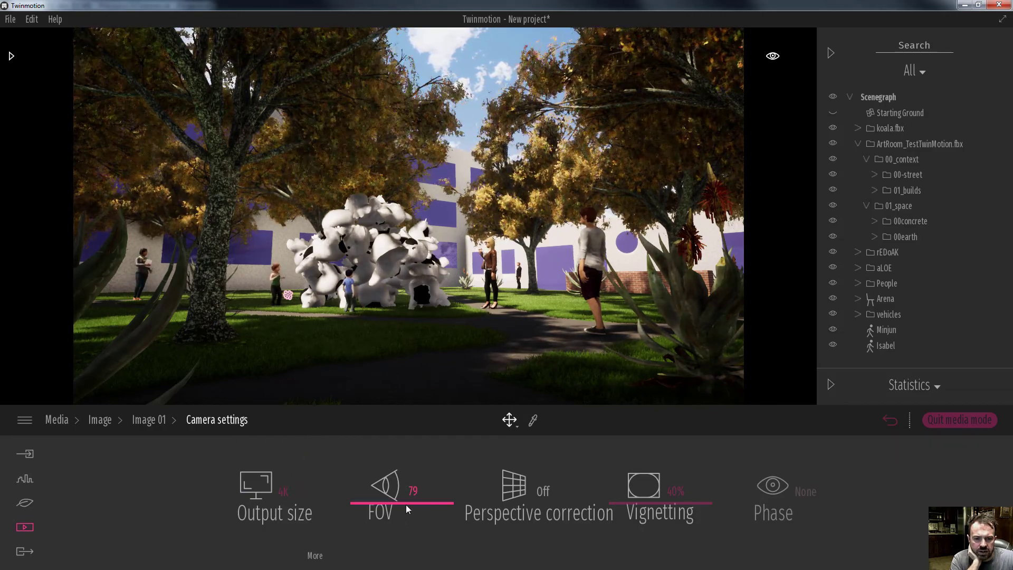
Adjust the image's camera with perspective correction on, a field of view of 77 and vignetting at 59%.
mouse_move(407, 504)
left_mouse_down()
mouse_move(413, 479)
mouse_move(415, 490)
left_mouse_up()
left_click(551, 493)
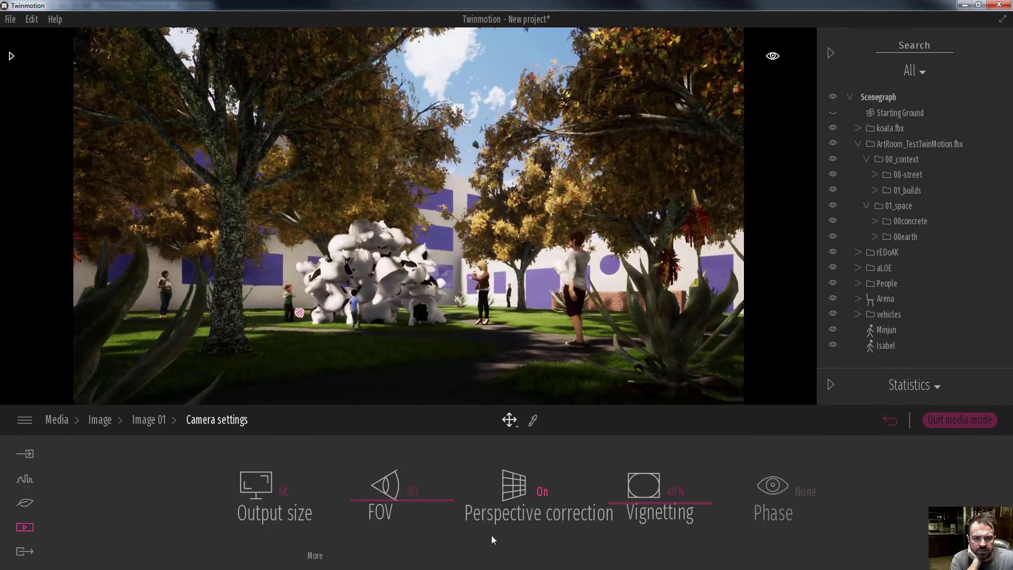
left_click_drag(414, 517, 425, 496)
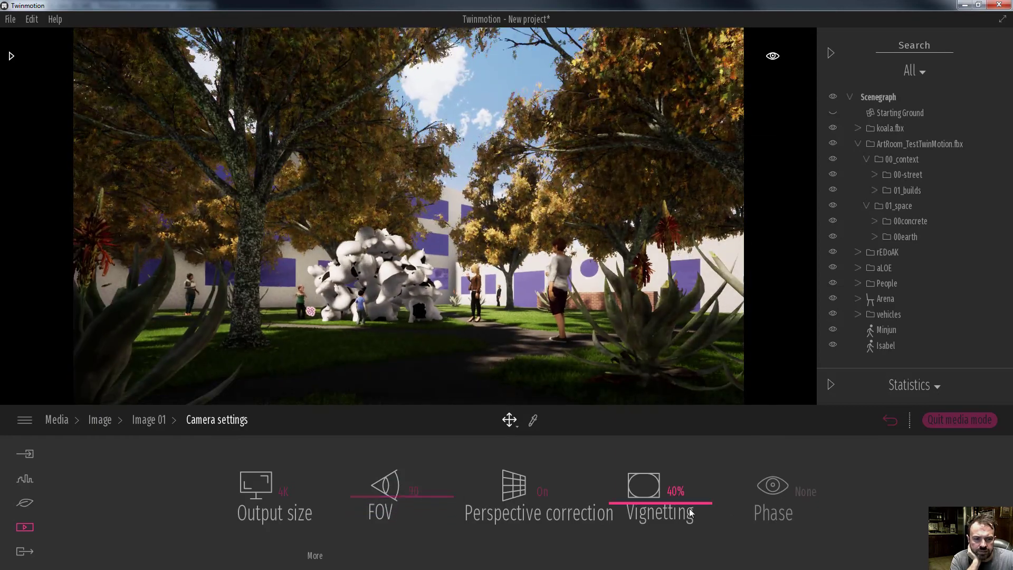
left_click_drag(689, 510, 697, 486)
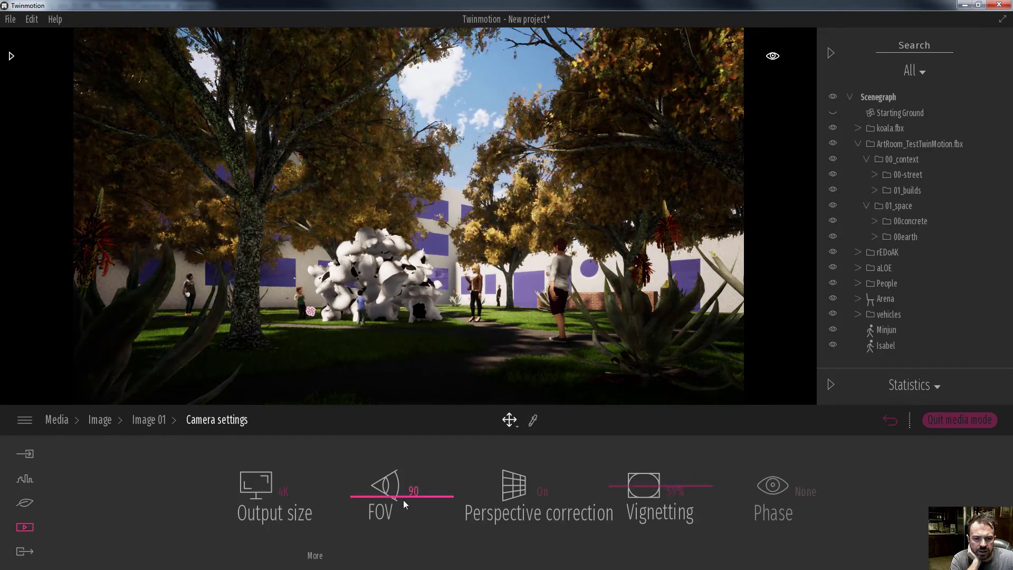
mouse_move(404, 499)
left_mouse_down()
mouse_move(413, 491)
mouse_move(416, 505)
left_mouse_up()
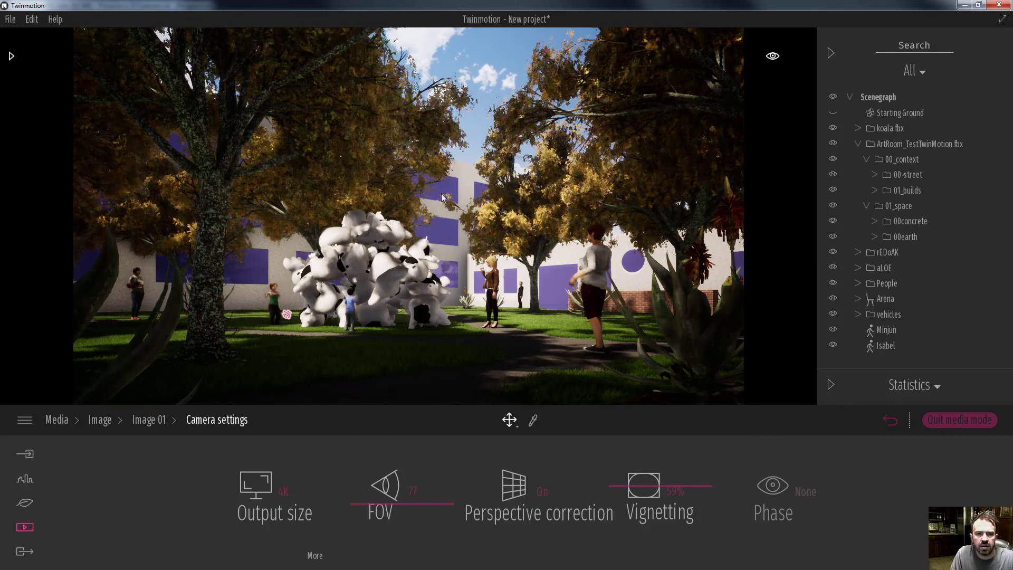
Reframe the camera from a slightly closer, higher viewpoint, keeping the sculpture and people between the two large trees and the foreground aloes.
left_click(410, 111)
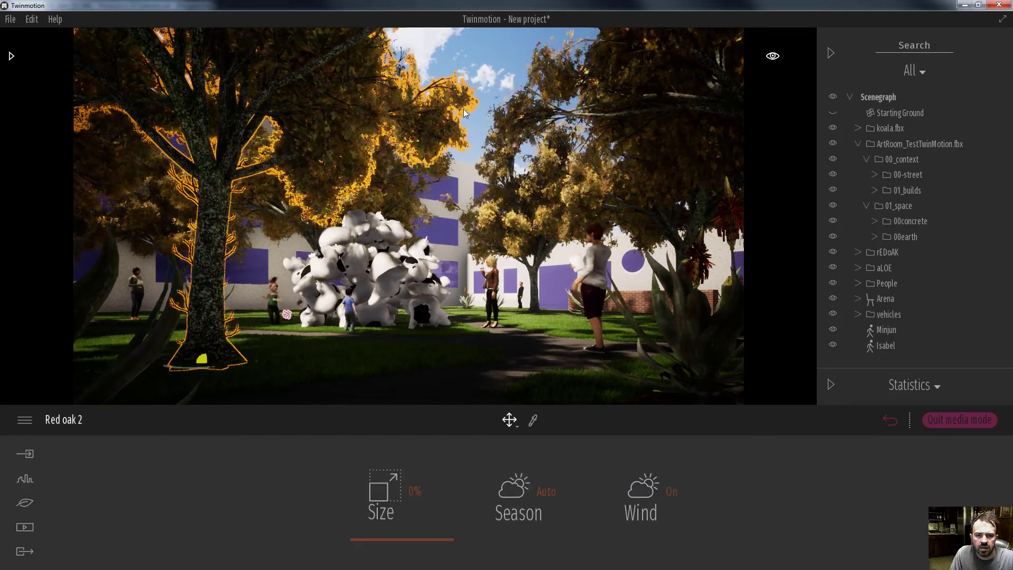
left_click(420, 190)
key("Up")
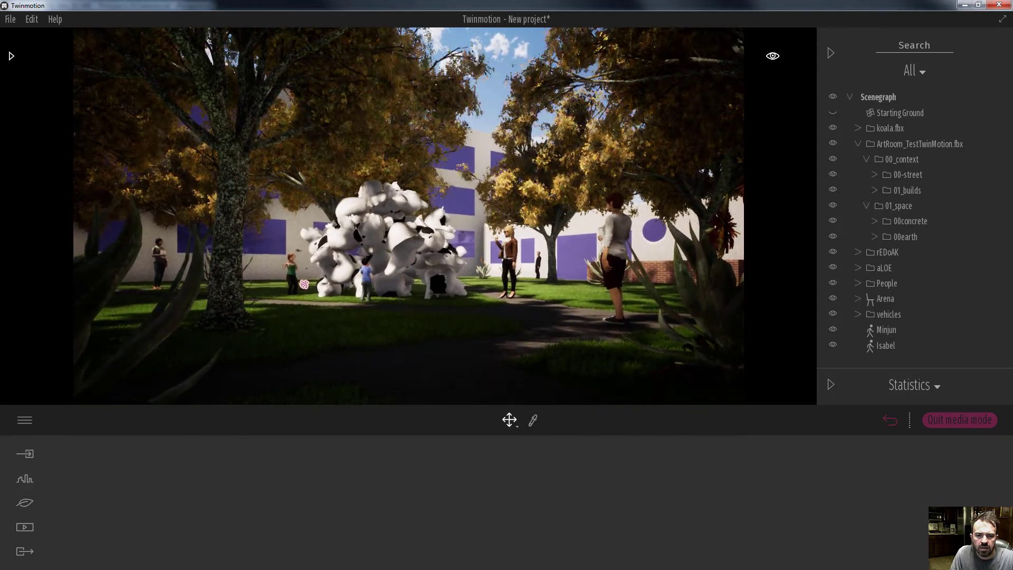
key("Page_Down")
key("Page_Up")
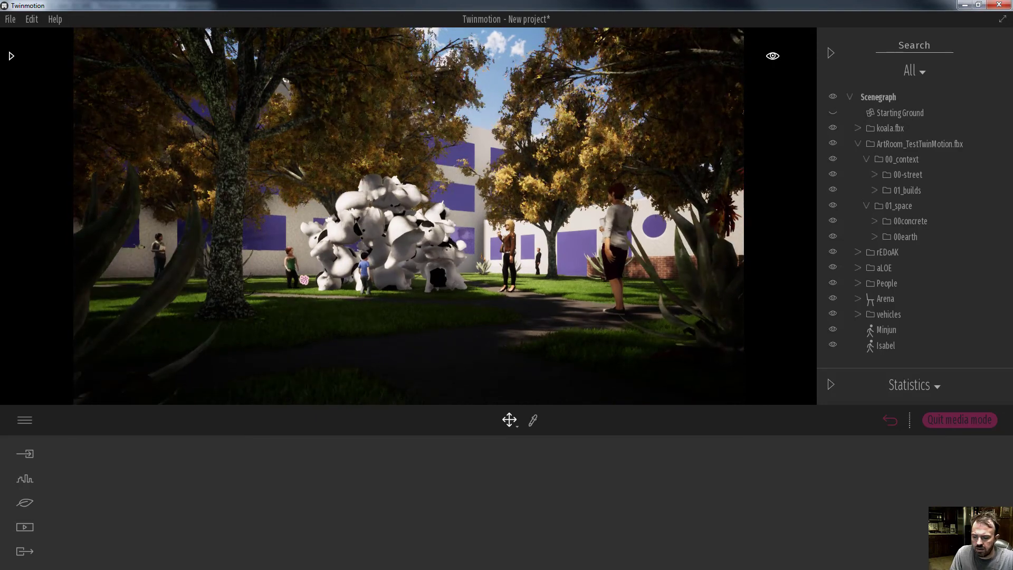
key("Page_Up")
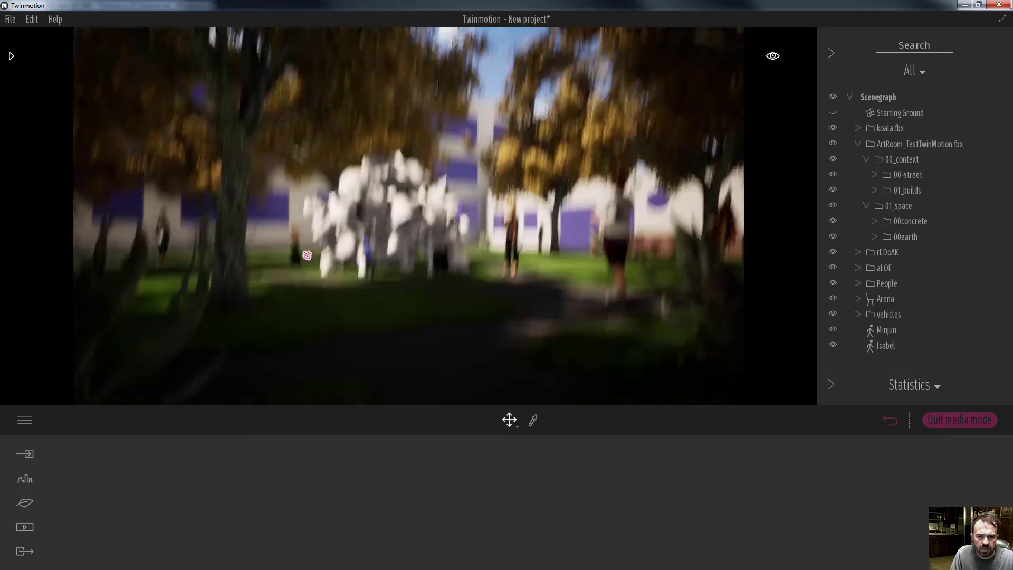
key("Page_Up")
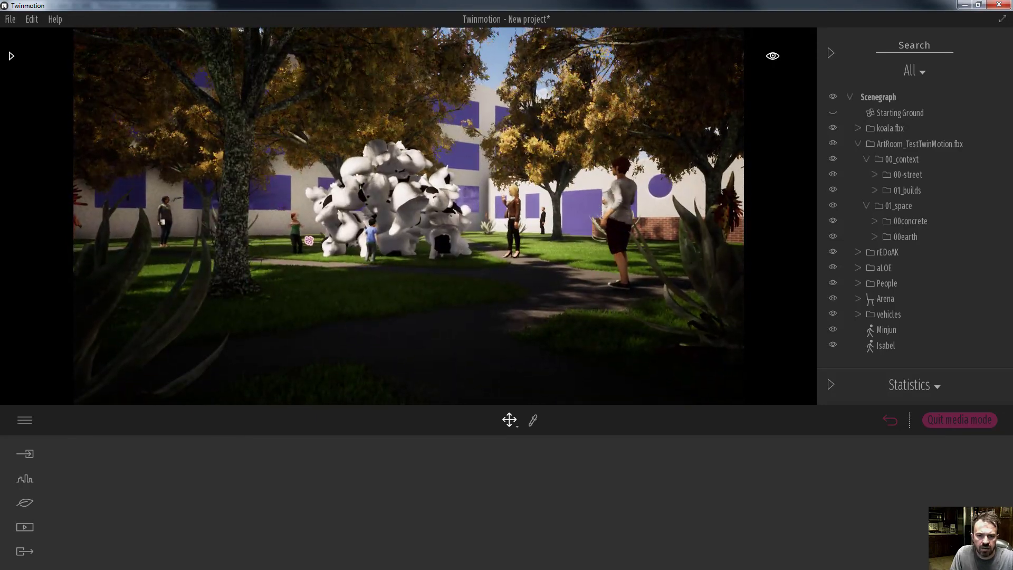
key("Page_Up")
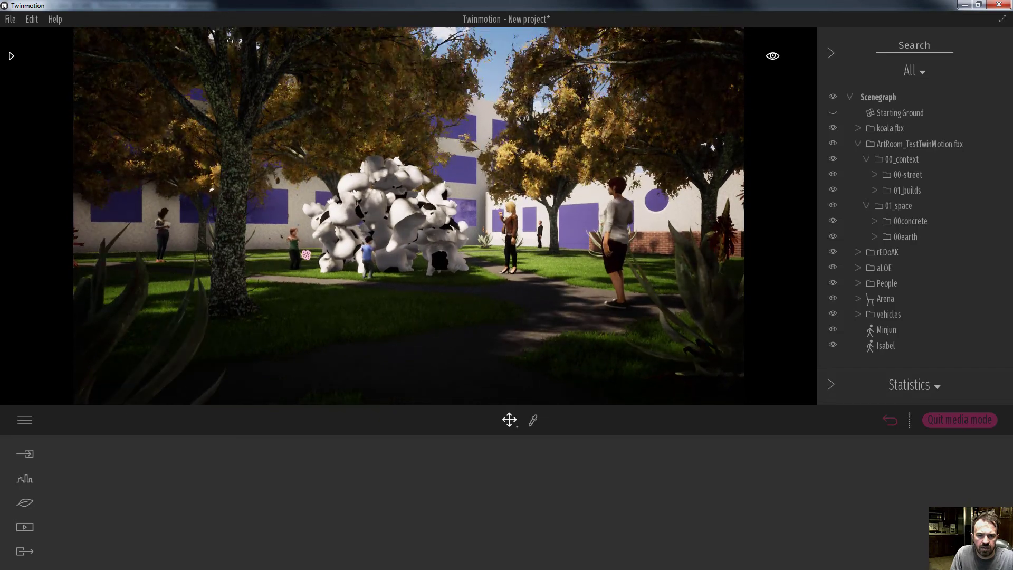
key("Page_Up")
key("Page_Down")
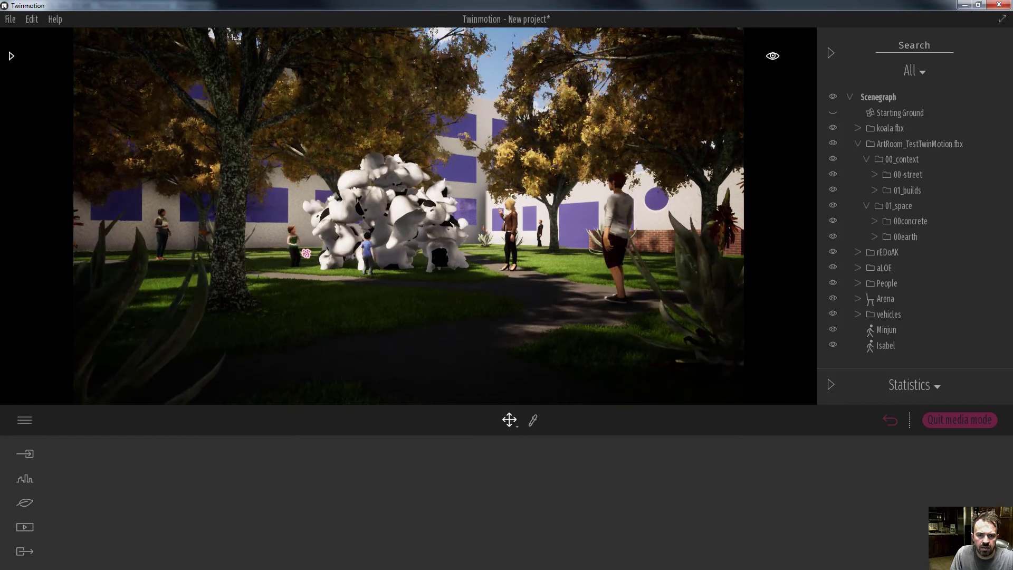
key("Page_Up")
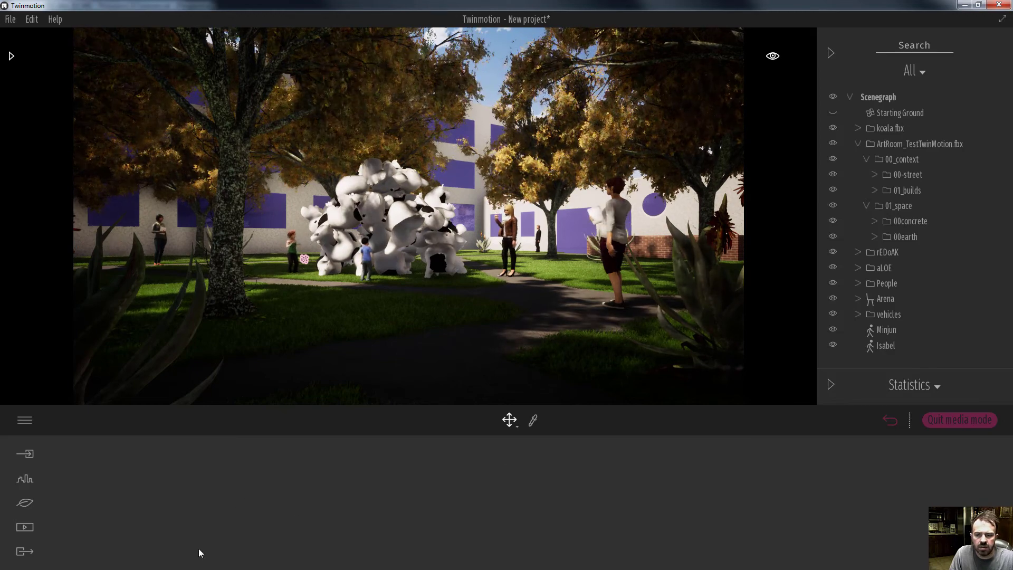
Turn on depth of field for Image 01 and set its focus distance to 21.3 ft.
left_click(27, 527)
left_click(318, 538)
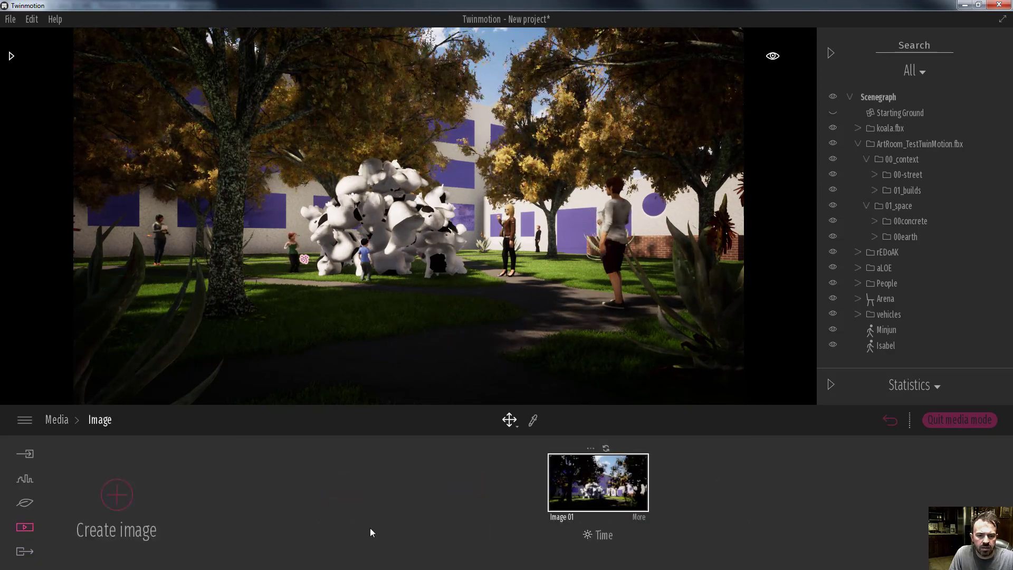
left_click(638, 521)
left_click(674, 531)
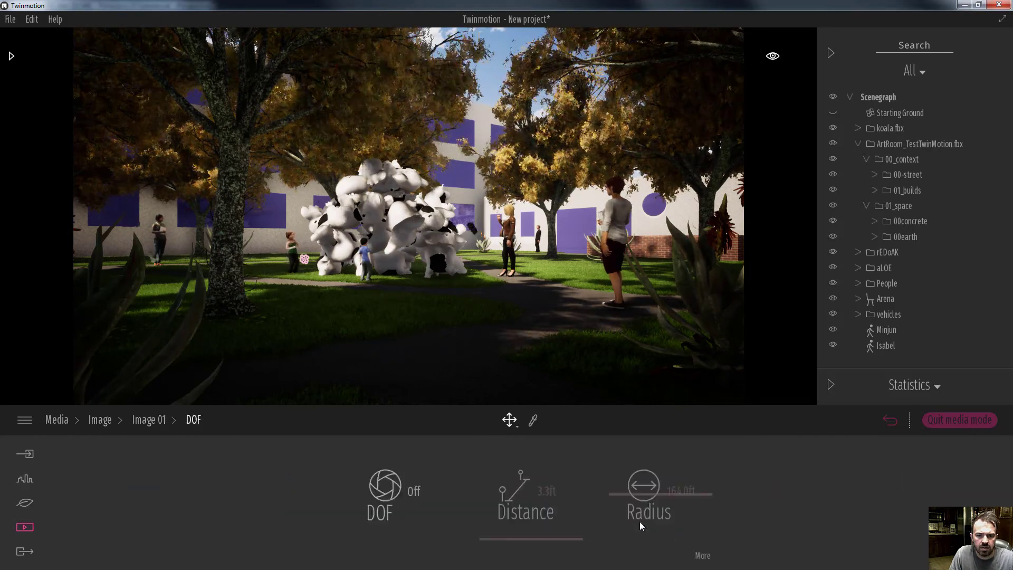
left_click(413, 495)
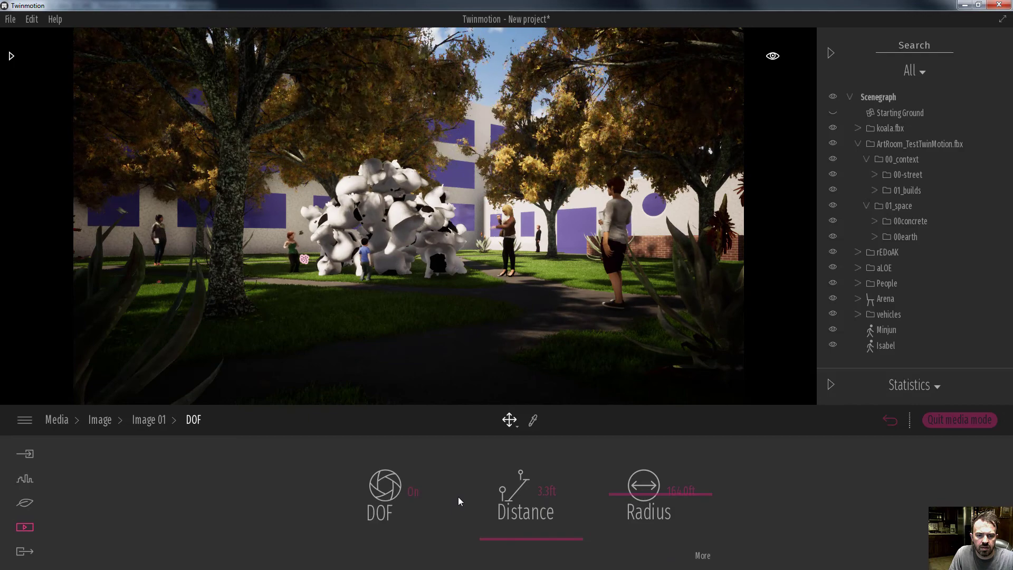
mouse_move(538, 545)
left_mouse_down()
mouse_move(540, 524)
mouse_move(546, 547)
mouse_move(548, 537)
left_mouse_up()
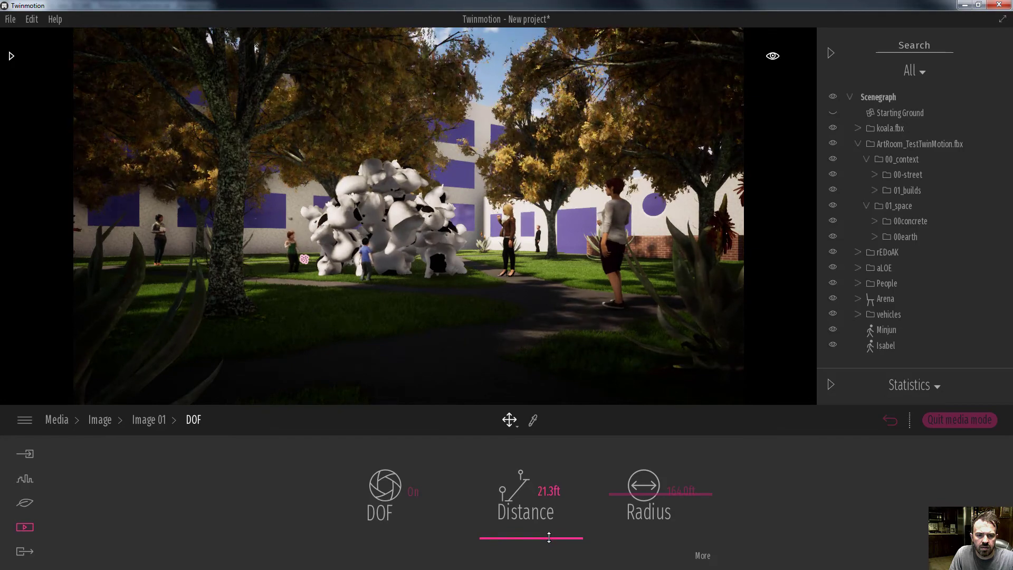
Set the depth of field's near blur to 0% and its far blur to 100%.
left_click(703, 555)
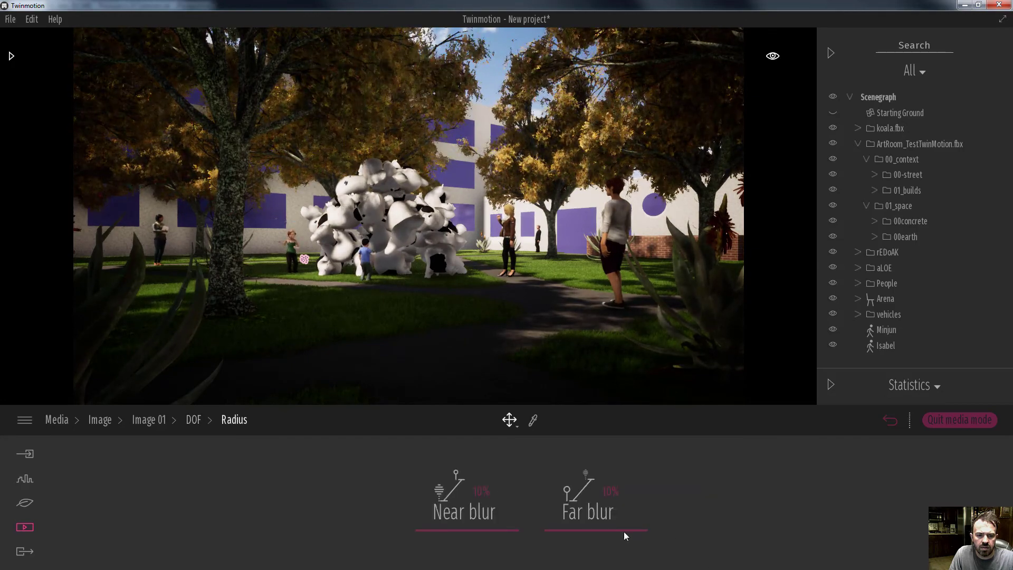
left_click_drag(476, 530, 493, 554)
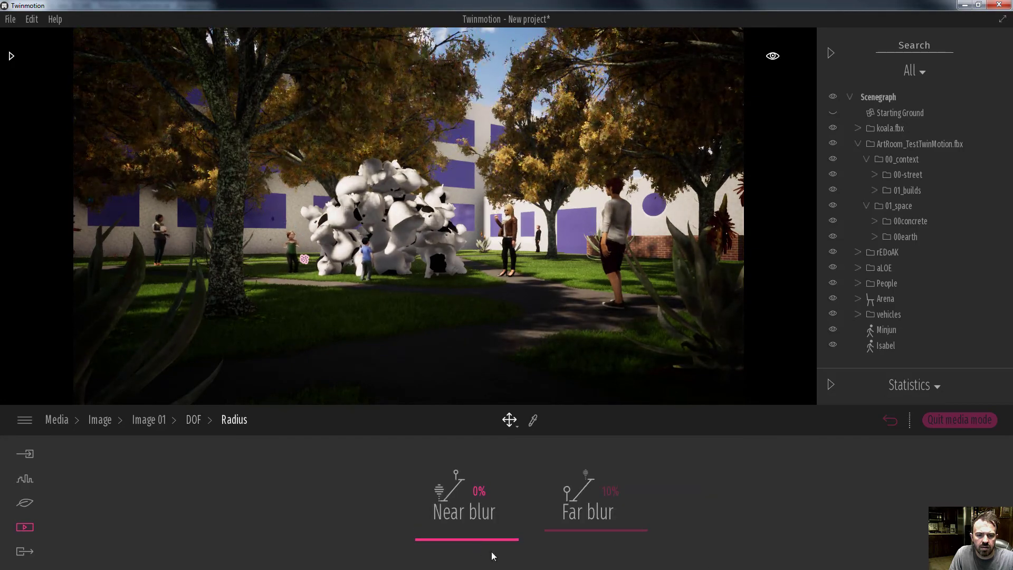
left_click_drag(592, 531, 611, 422)
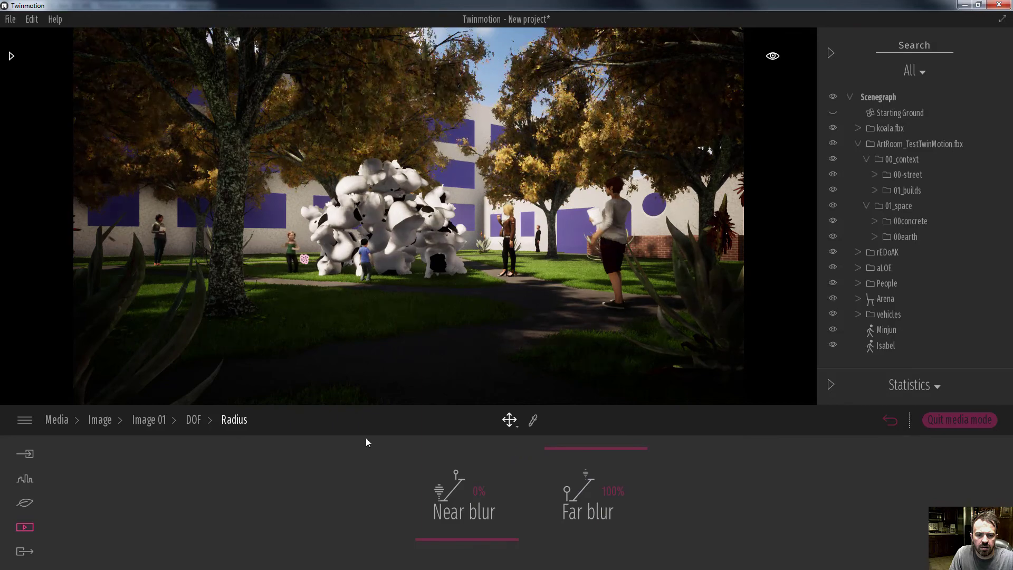
Set the depth-of-field radius to 328.1 ft and the focus distance to 97.4 ft.
left_click(194, 420)
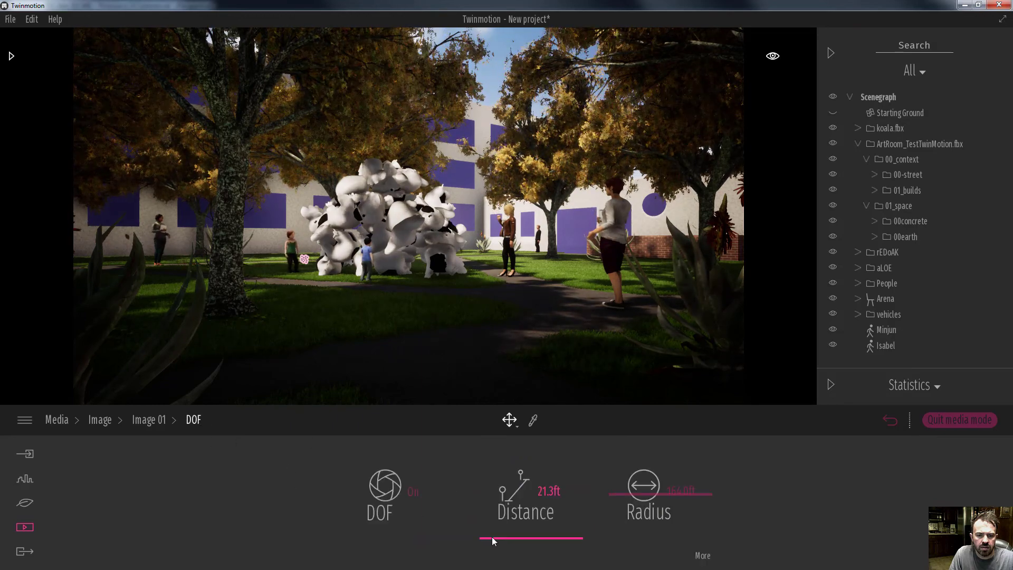
left_click_drag(492, 536, 541, 539)
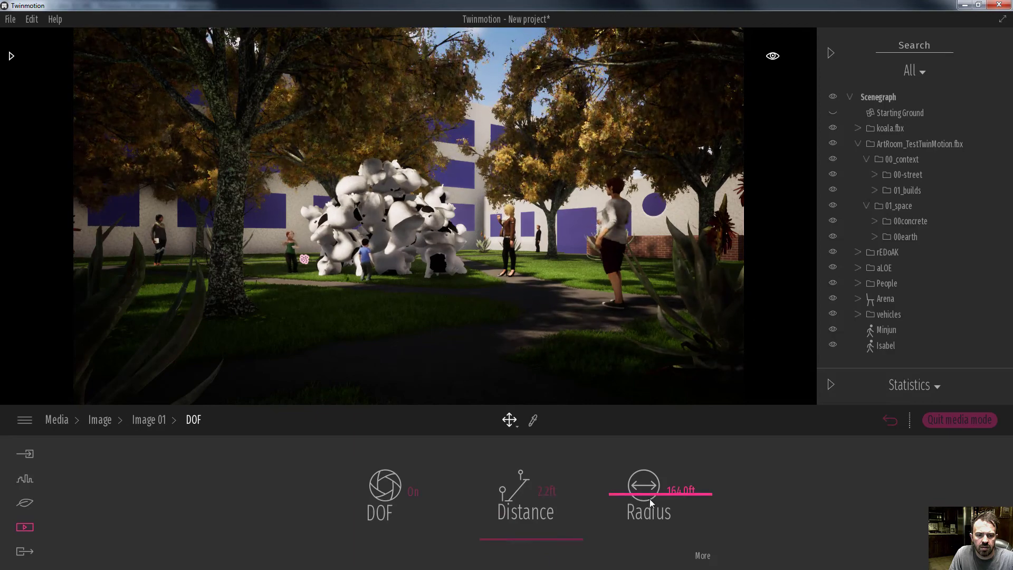
left_click_drag(651, 499, 649, 405)
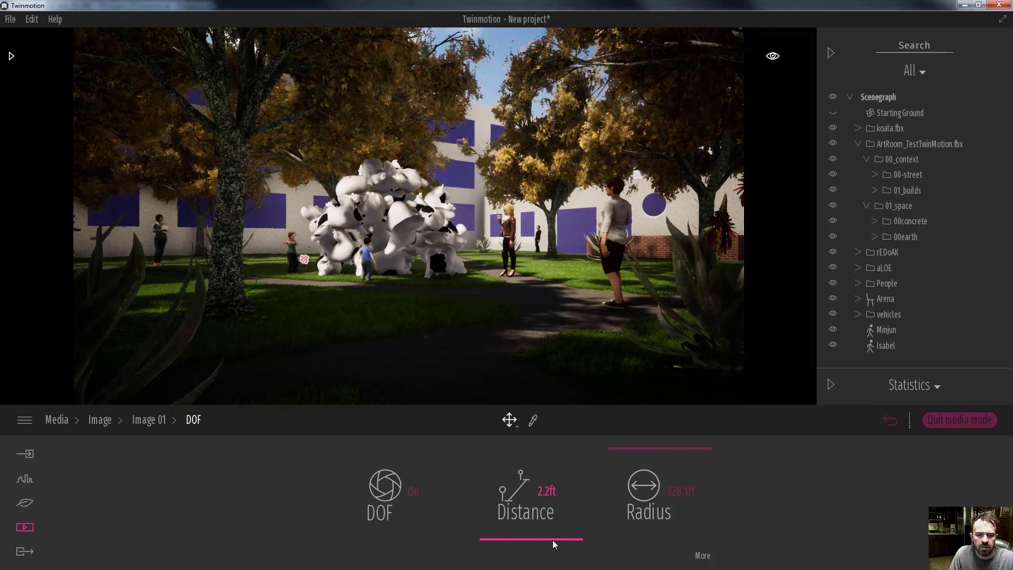
mouse_move(552, 540)
left_mouse_down()
mouse_move(563, 527)
mouse_move(562, 537)
left_mouse_up()
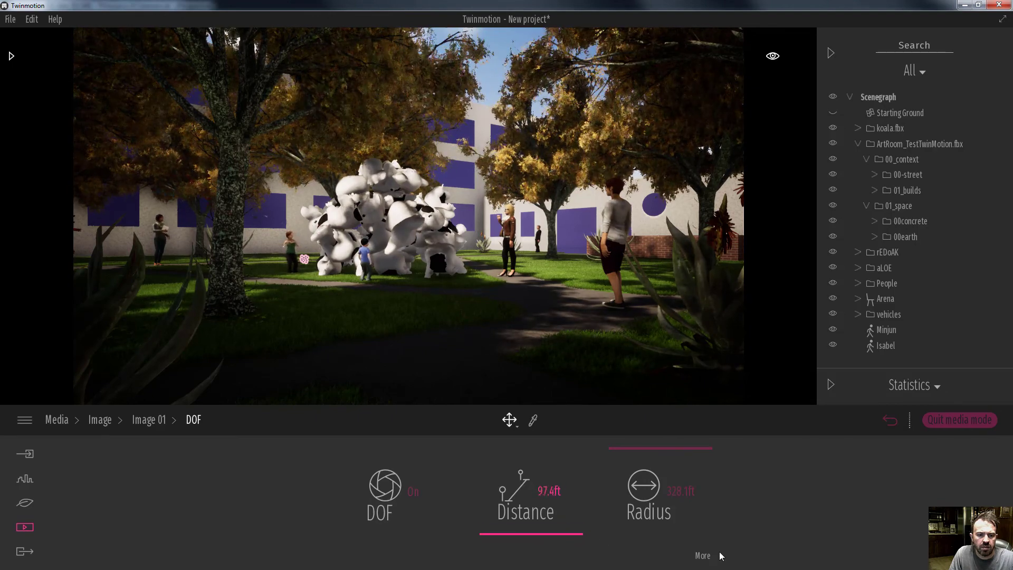
Raise the near blur to 5% and return to the main depth-of-field settings.
left_click(702, 556)
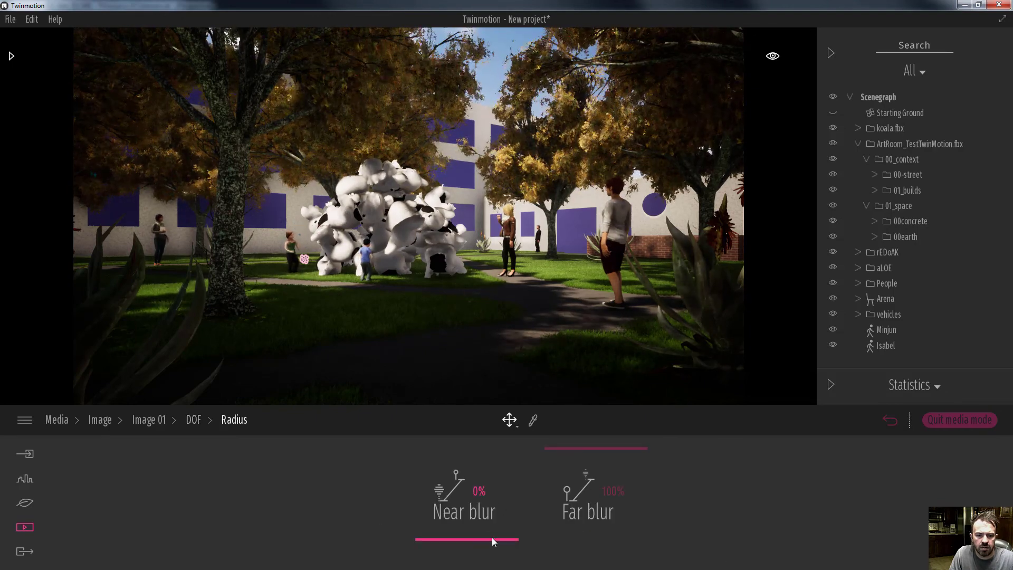
left_click_drag(491, 537, 501, 534)
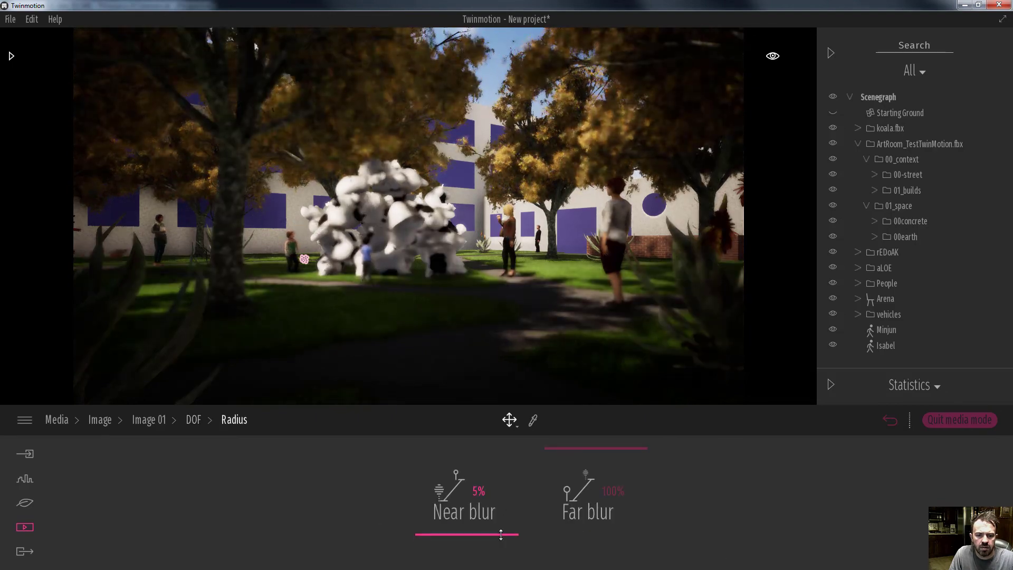
left_click(195, 425)
Try very short focus distances for the depth of field, such as 0.3, 0.5 and 0.1 ft.
left_click_drag(543, 534, 547, 545)
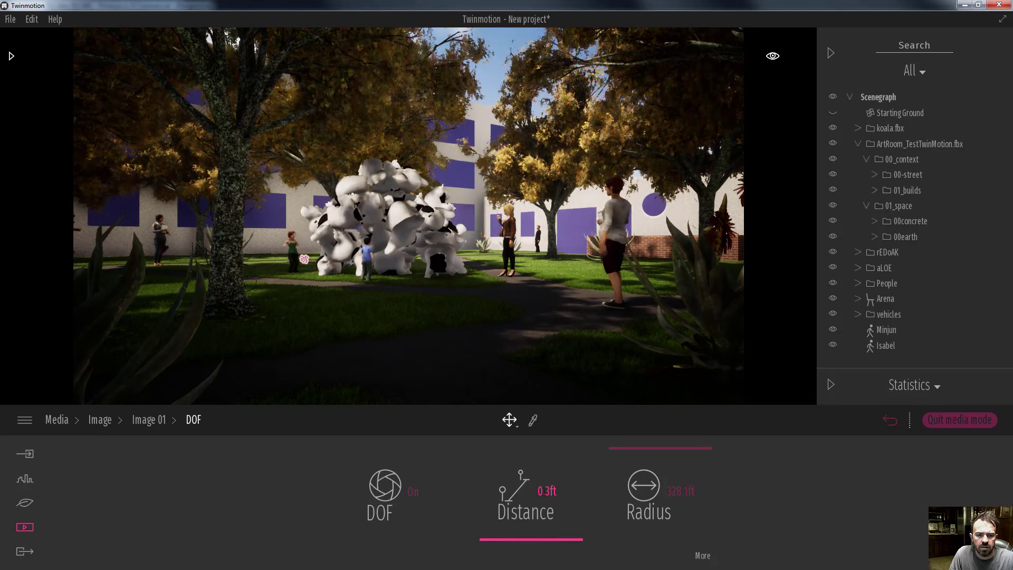
left_click(546, 492)
type(".5")
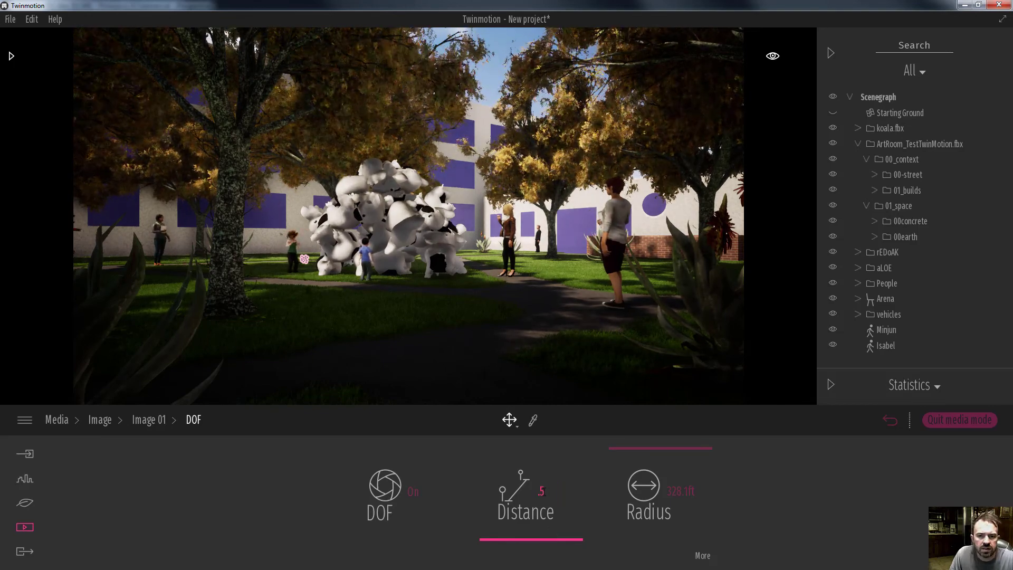
key("Return")
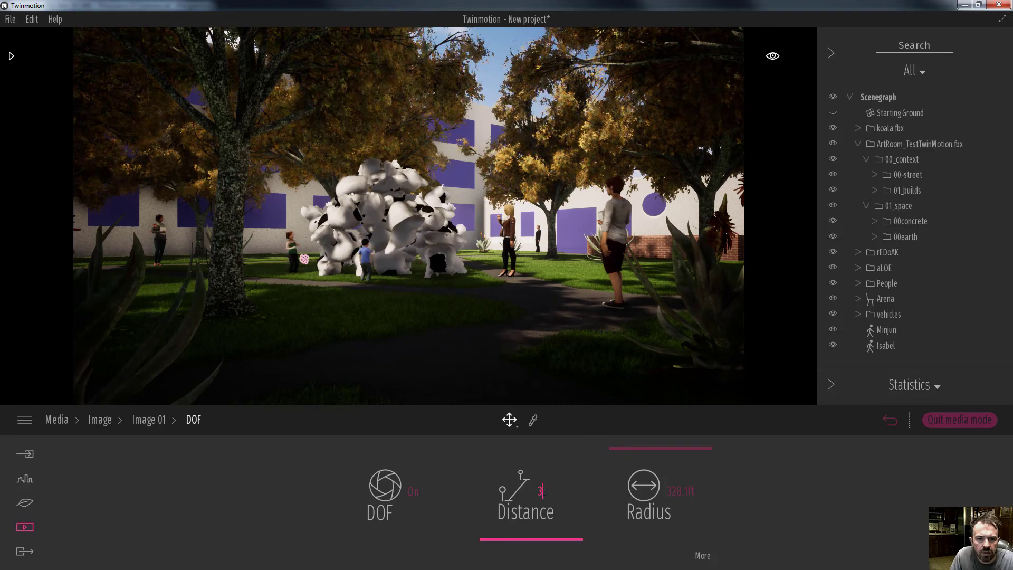
left_click(544, 492)
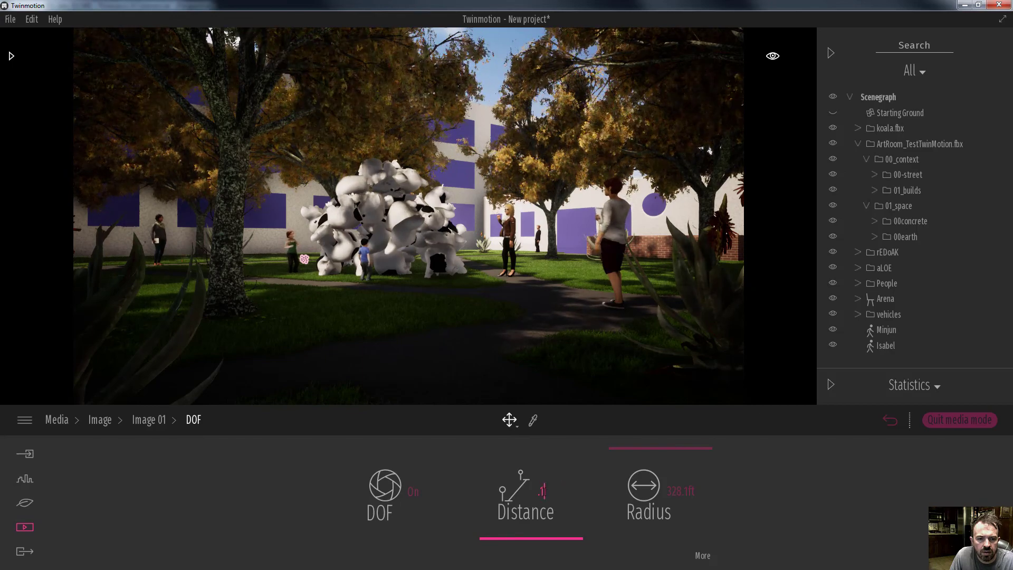
key("BackSpace")
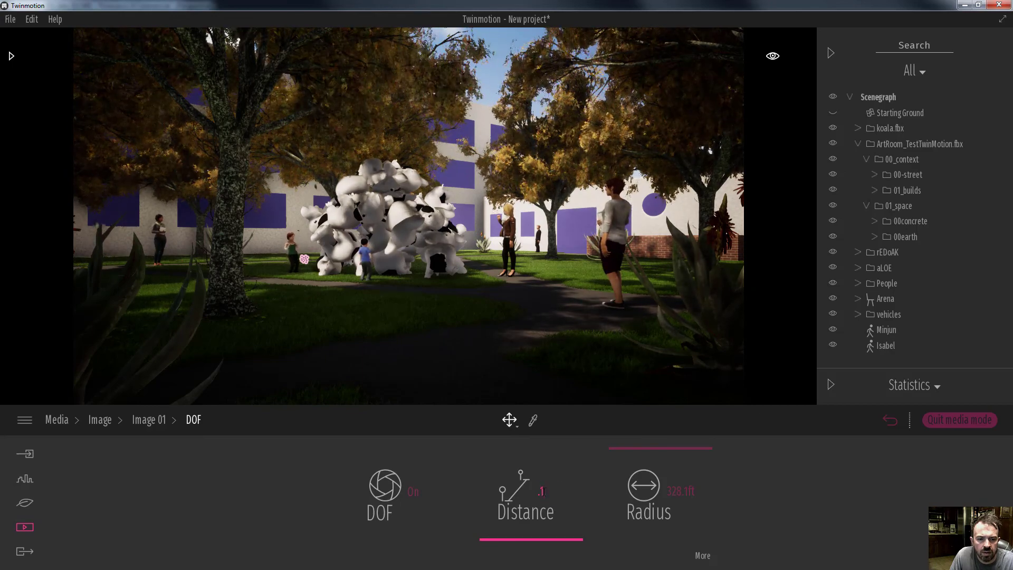
type("1")
key("Return")
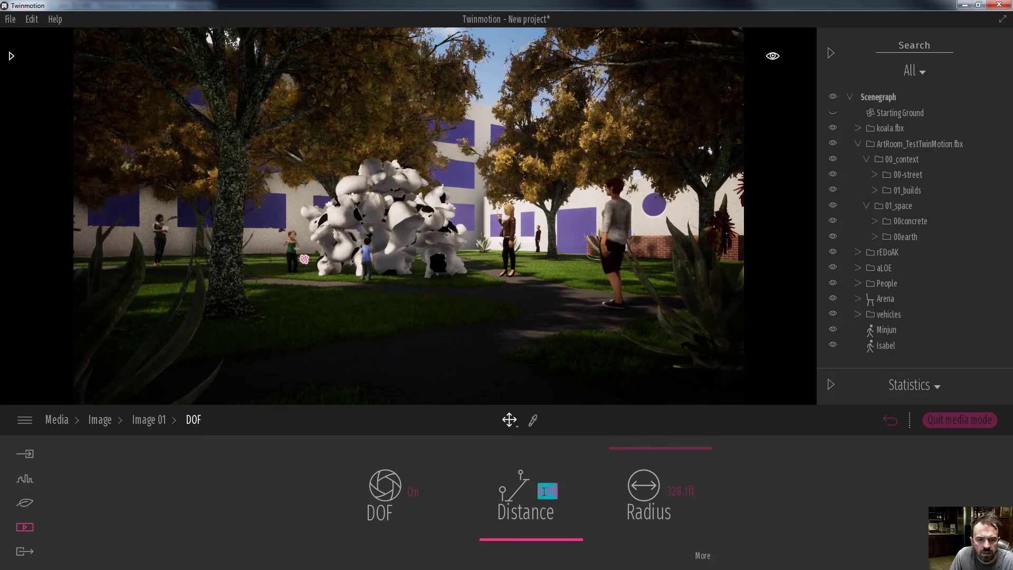
key("Return")
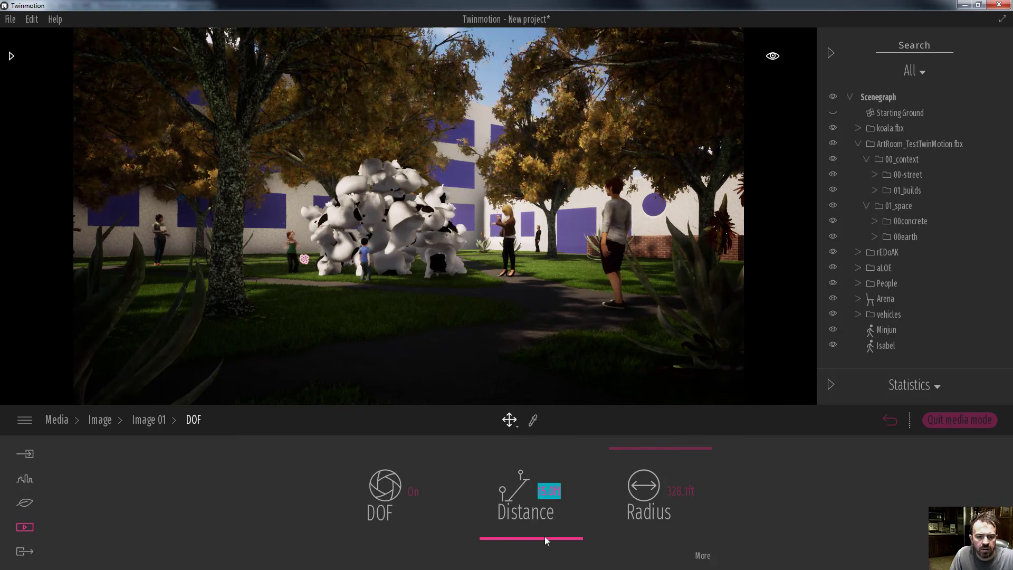
Set the focus distance to 50 ft and reframe the camera slightly closer and further left on the sculpture.
mouse_move(543, 537)
left_mouse_down()
mouse_move(553, 526)
mouse_move(551, 536)
left_mouse_up()
left_click(548, 488)
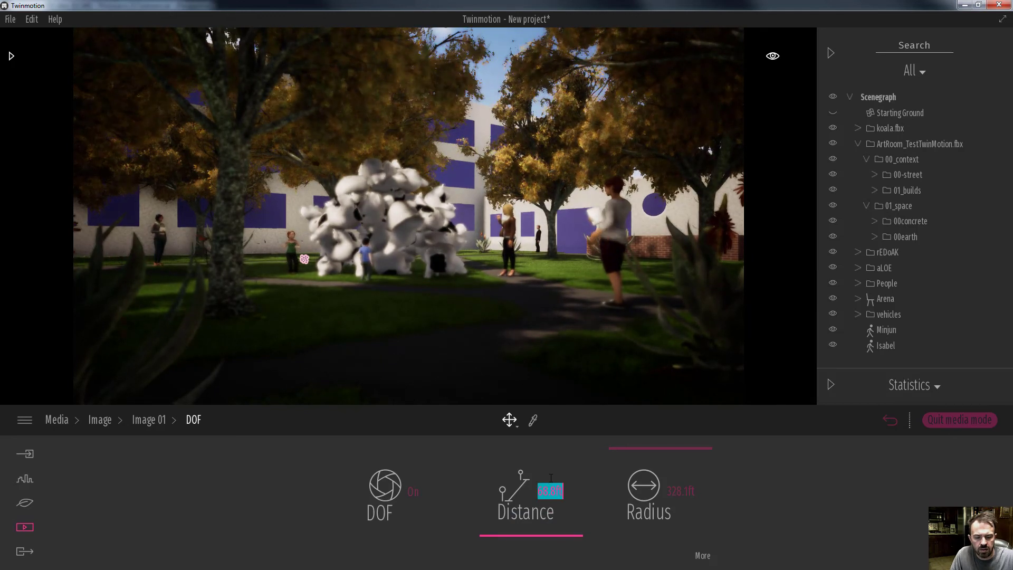
type("50")
key("Return")
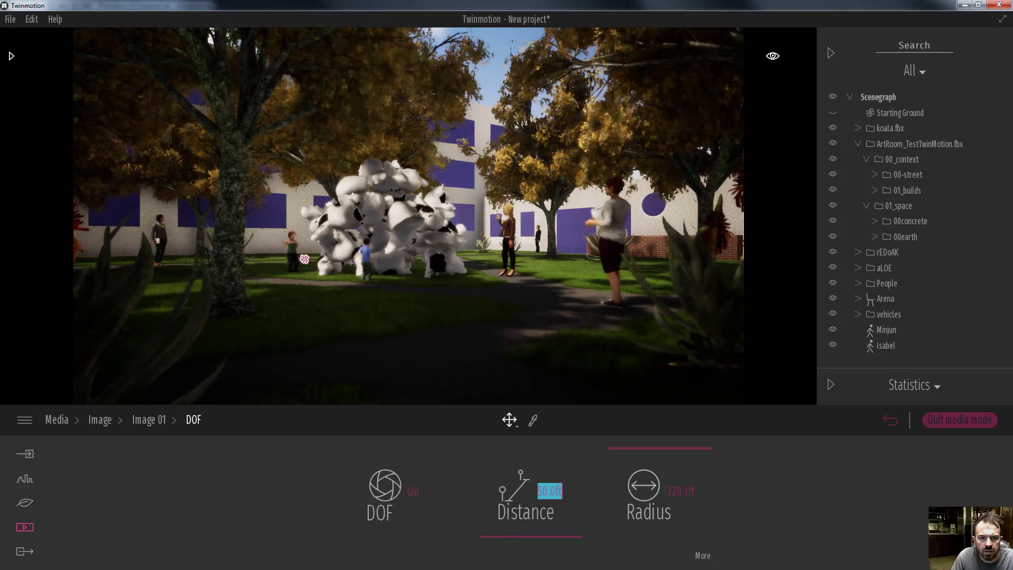
scroll(617, 382, "up", 3)
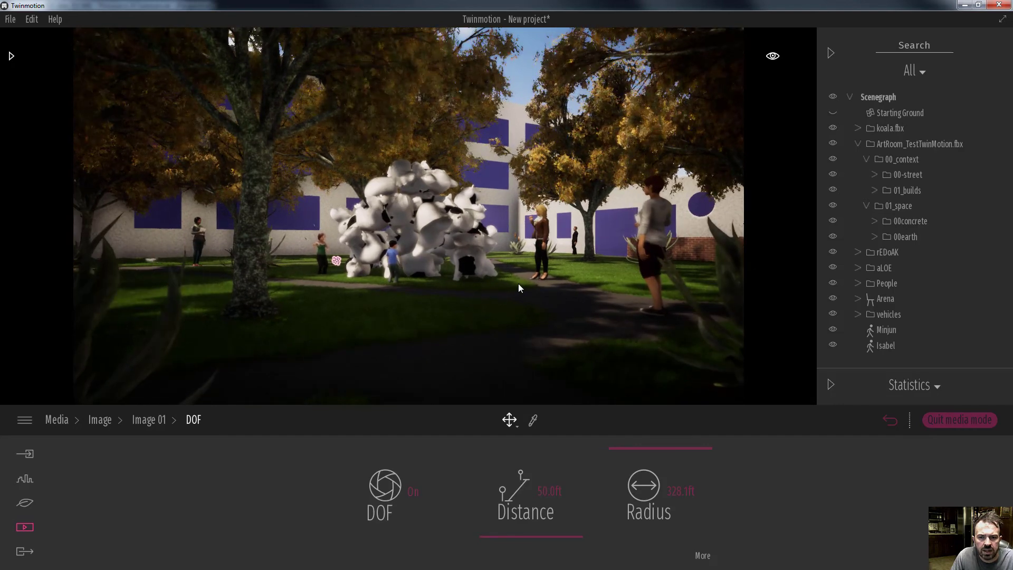
Compare focus distances of 55, 60, 75 and 40 ft for the reframed view, settling on 55 ft.
left_click(548, 491)
type("55")
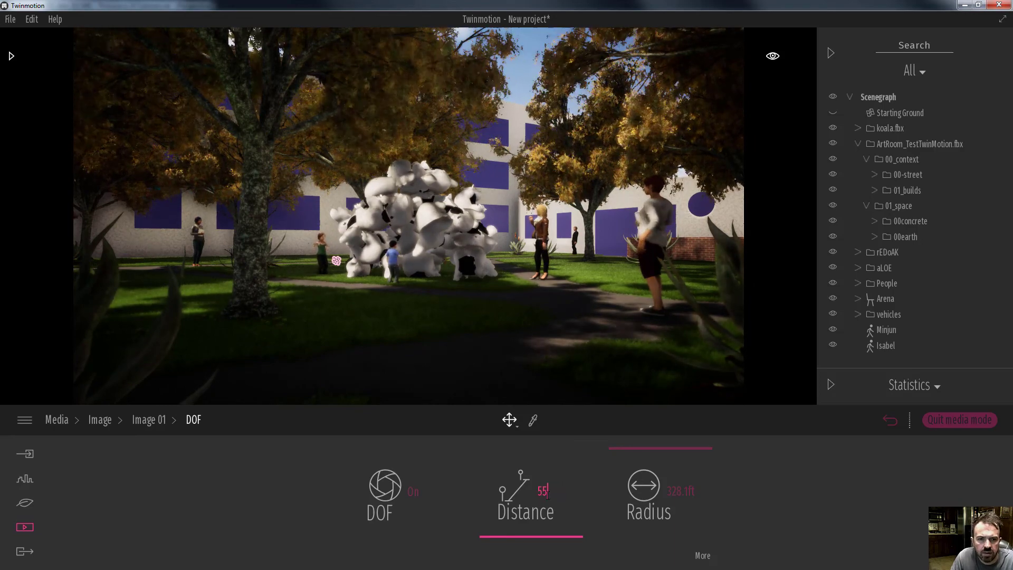
key("Return")
type("60")
key("Return")
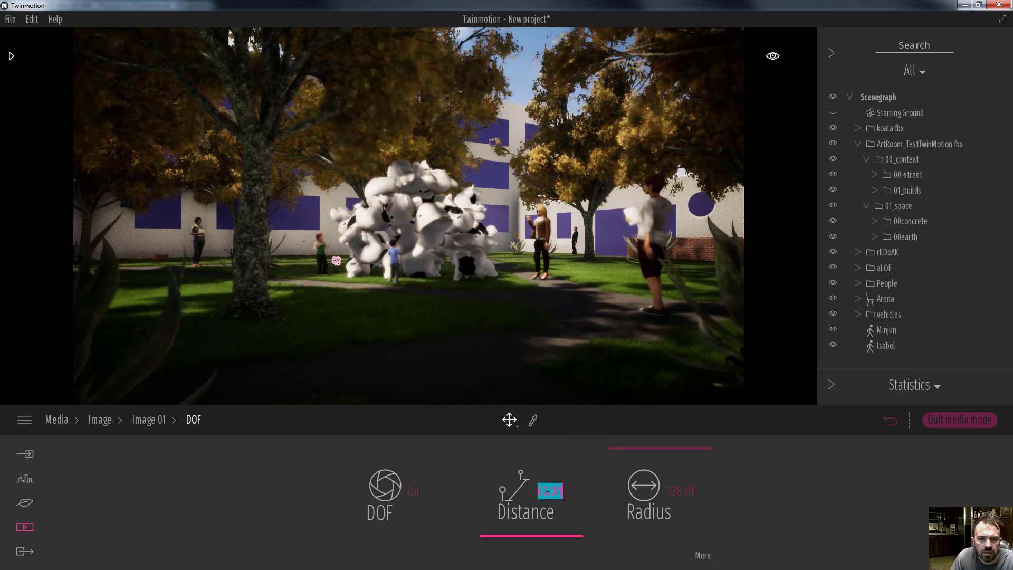
type("75")
key("Return")
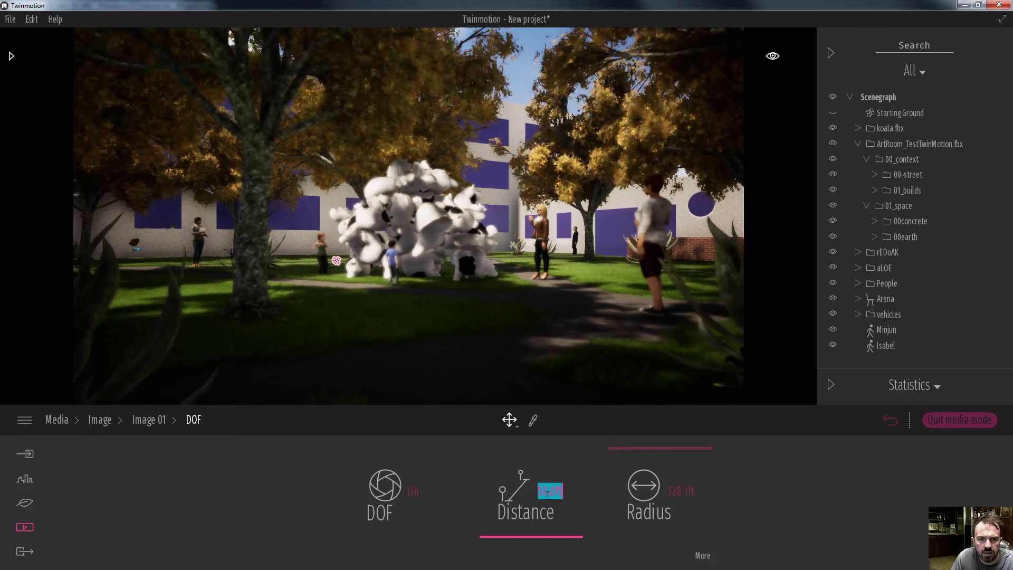
type("40")
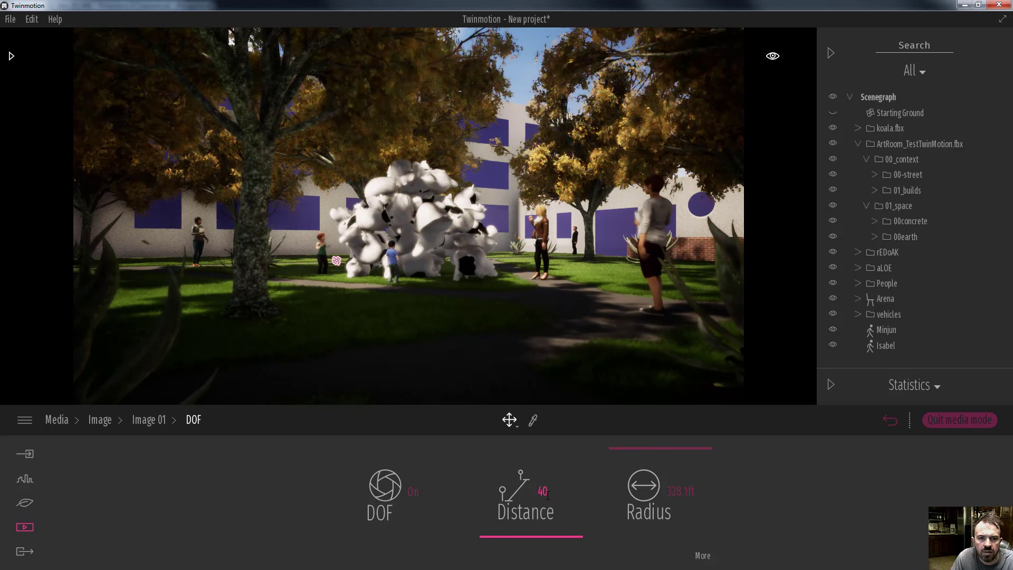
key("Return")
type("55")
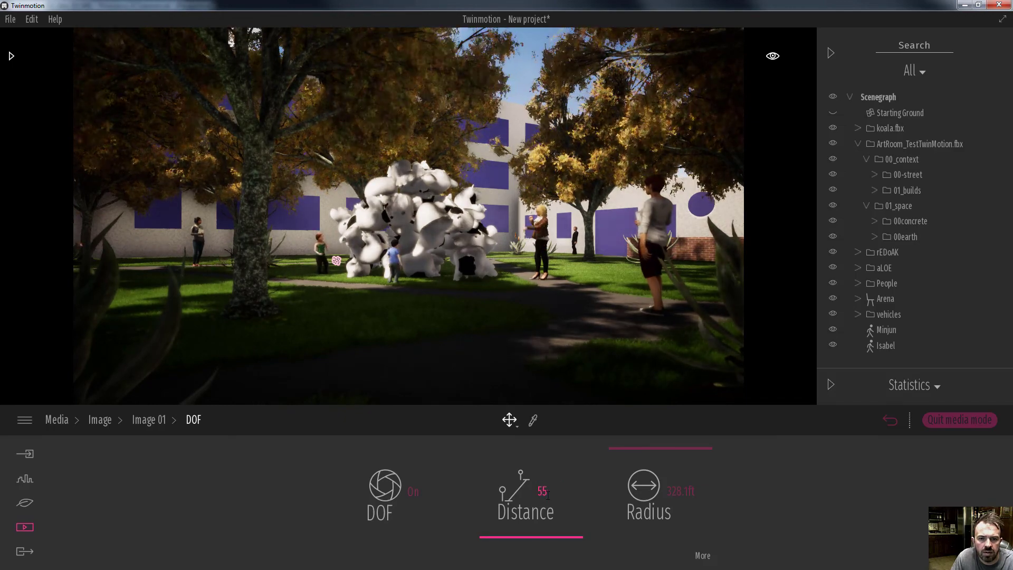
key("Return")
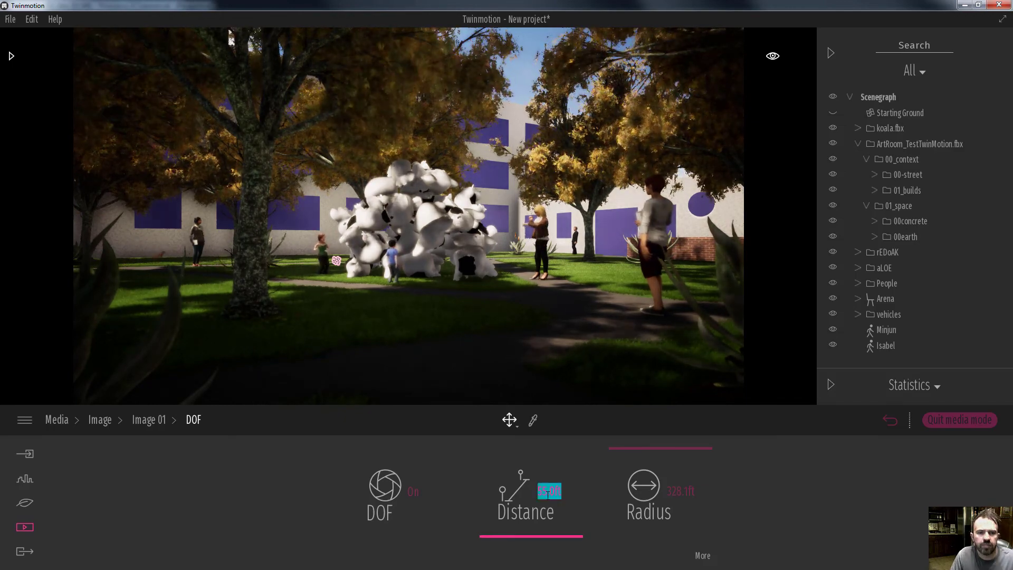
Select Image 01 for export and turn on Max reflection and Max lighting in the export settings.
left_click(21, 549)
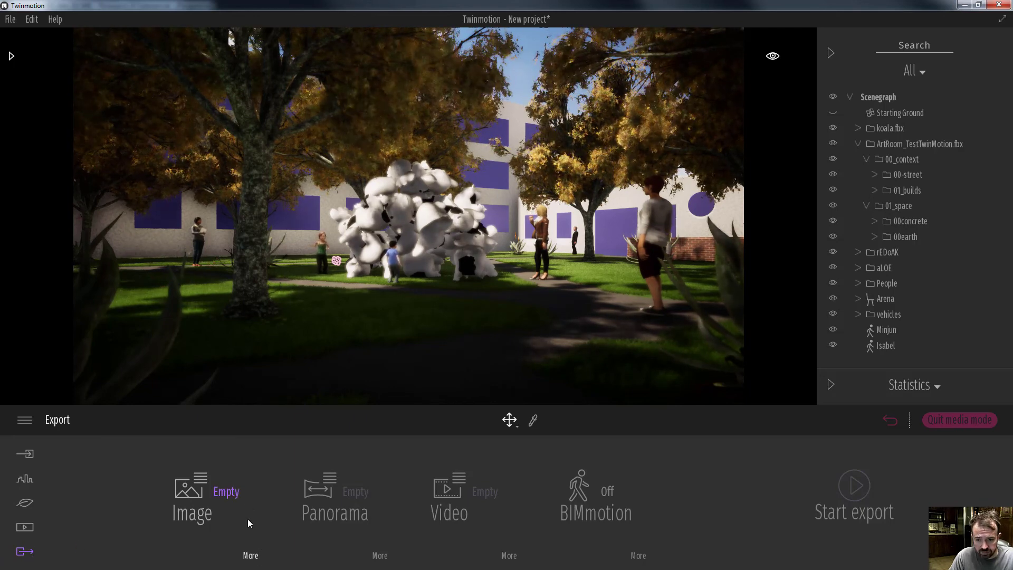
mouse_move(232, 499)
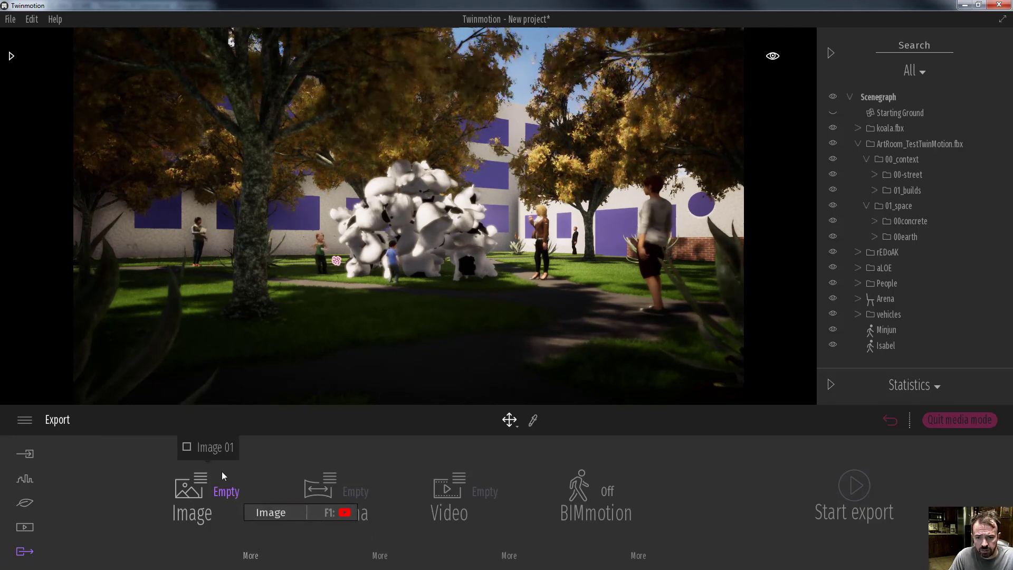
left_click(201, 453)
left_click(251, 555)
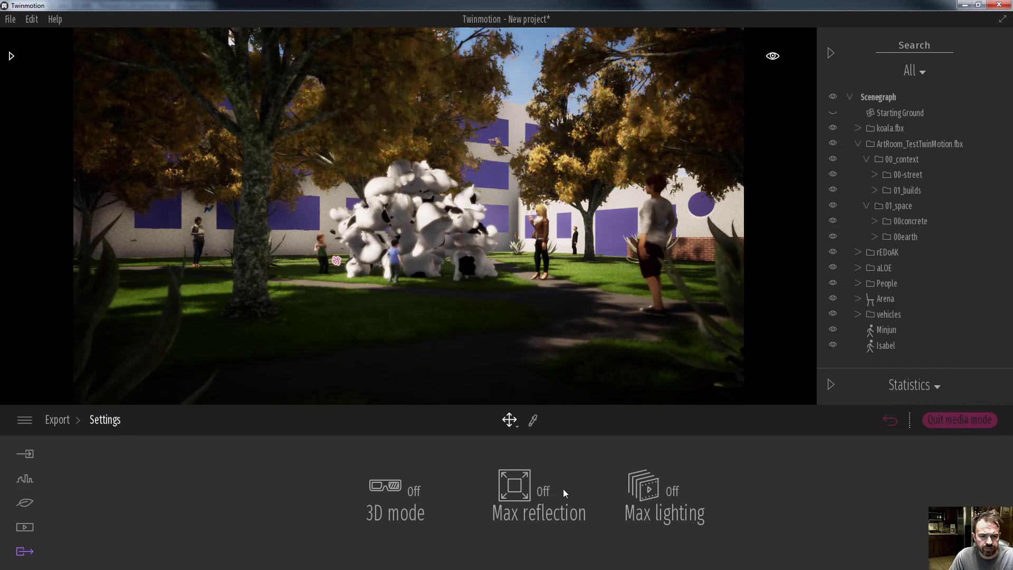
left_click(626, 512)
left_click(549, 494)
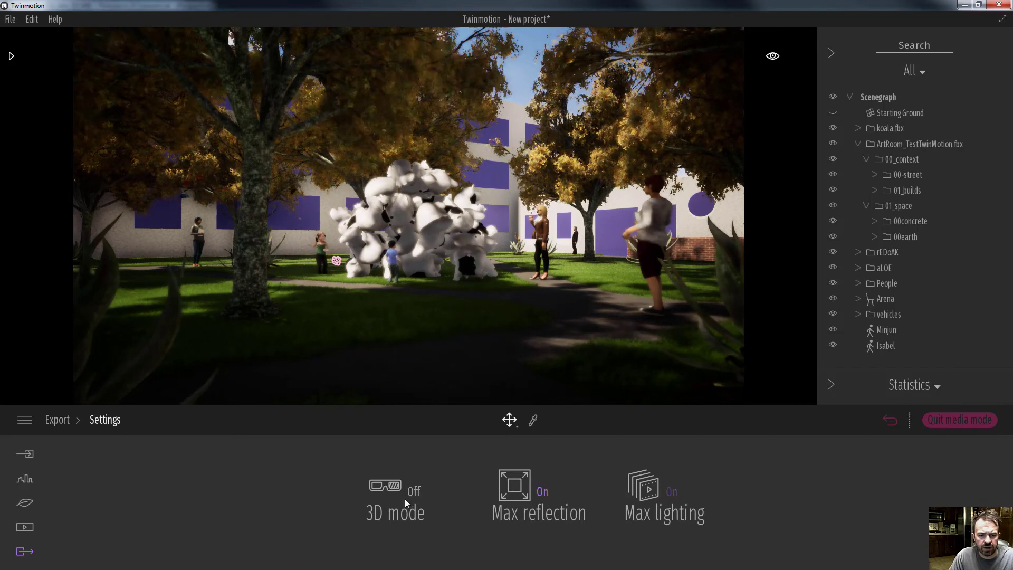
left_click(27, 550)
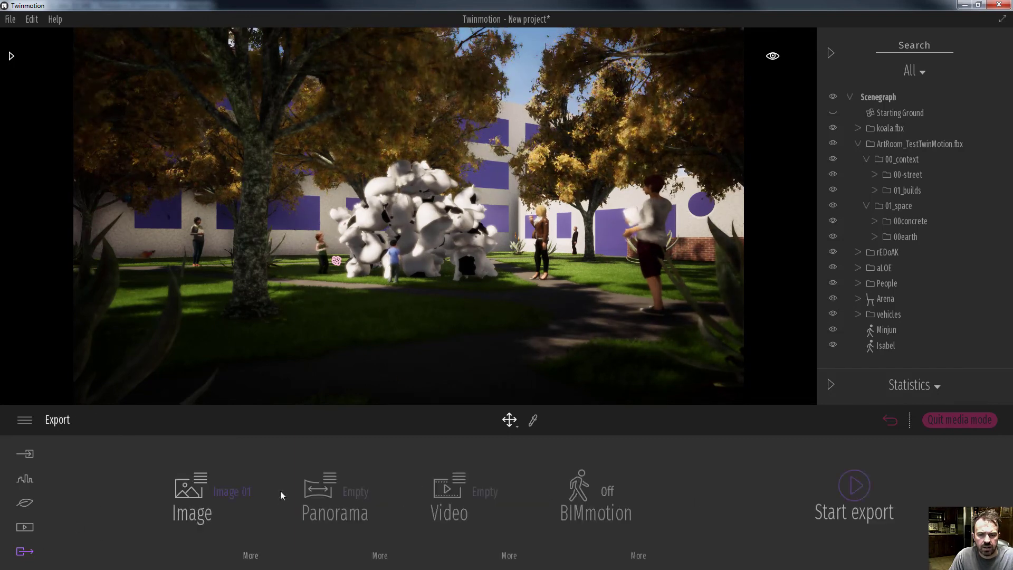
Export Image 01 into the Import_Context folder inside 189-Tutorials > 01-Twinmotion.
left_click(856, 511)
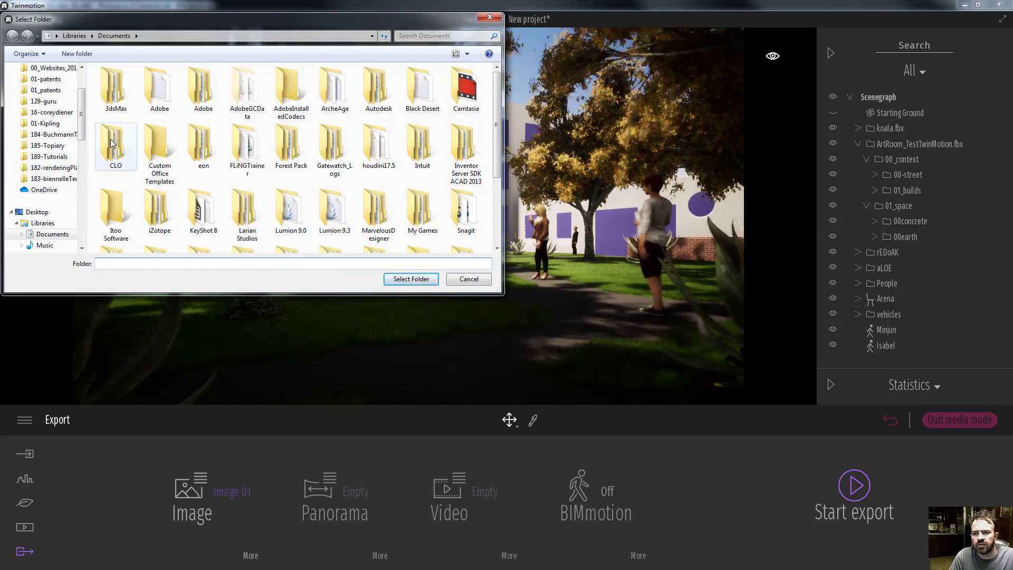
left_click(53, 157)
double_click(120, 84)
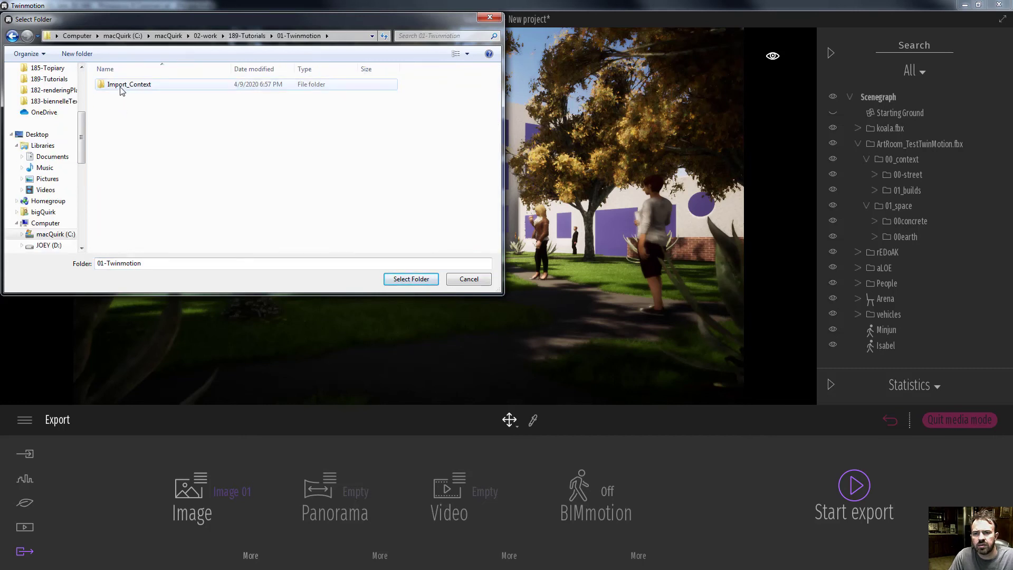
left_click(121, 86)
double_click(121, 85)
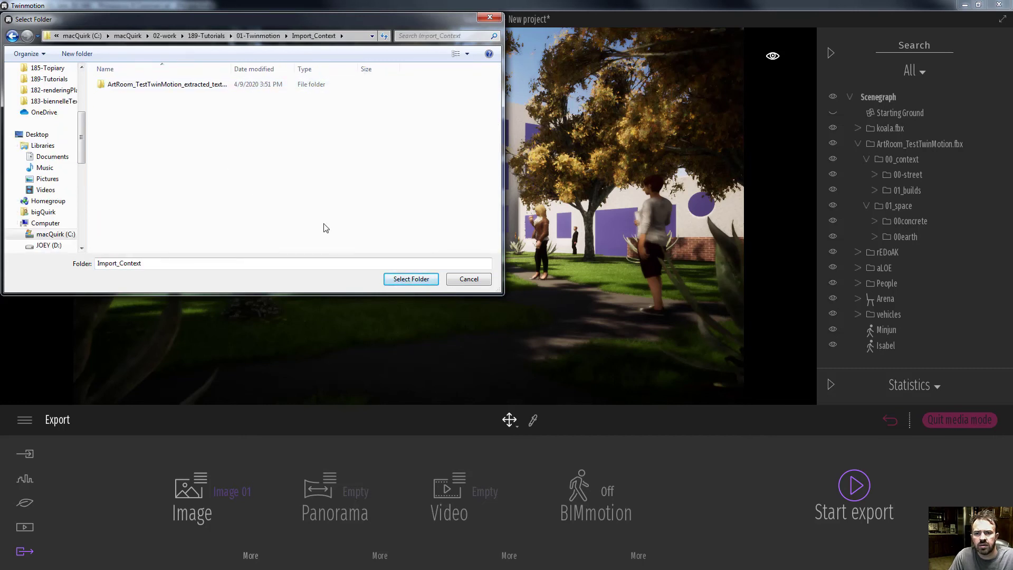
left_click(414, 279)
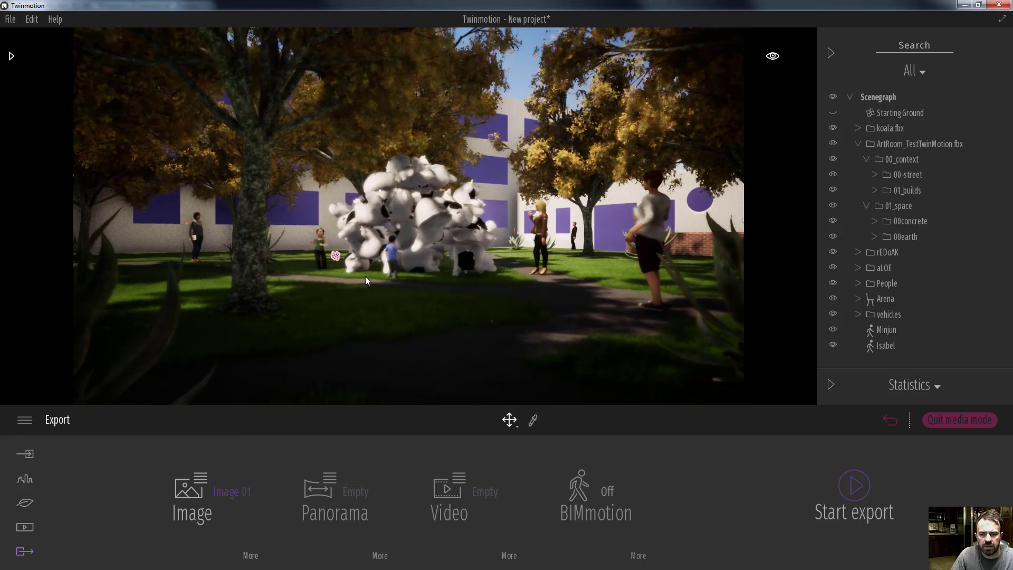
Return to the media images, recall the saved Image 01 view and quit media mode.
left_click(40, 519)
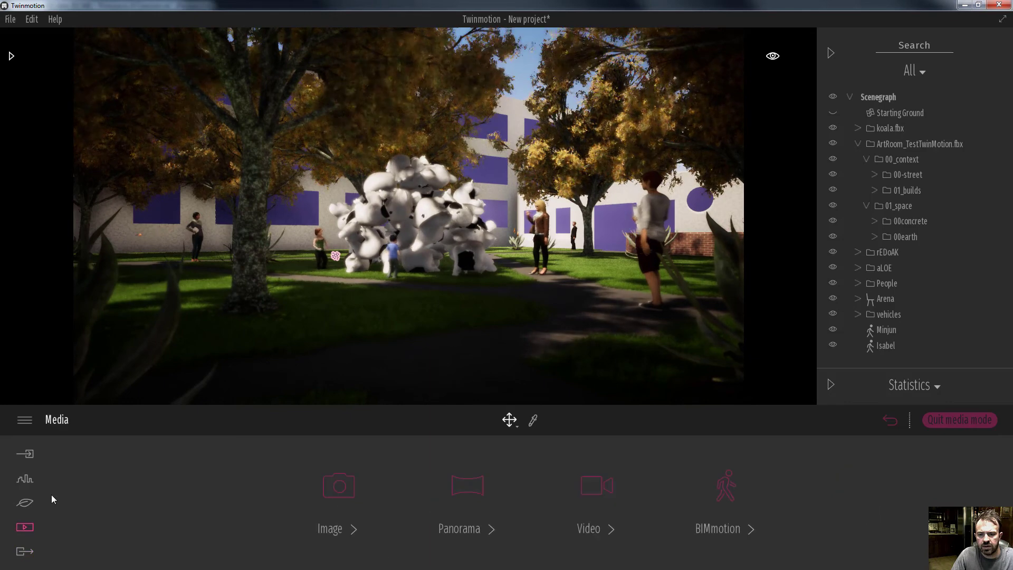
left_click(25, 500)
left_click(24, 479)
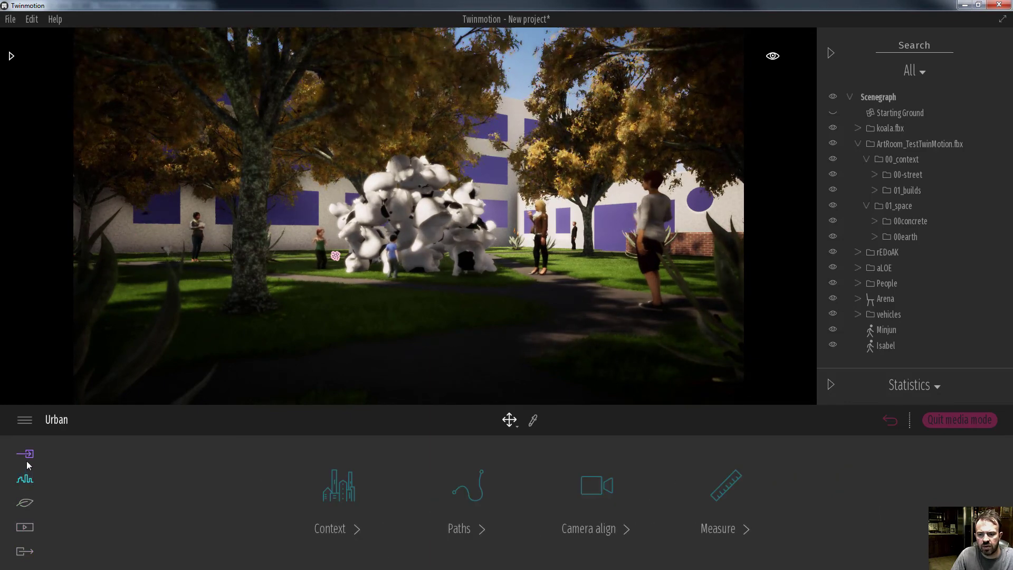
left_click(25, 526)
left_click(333, 491)
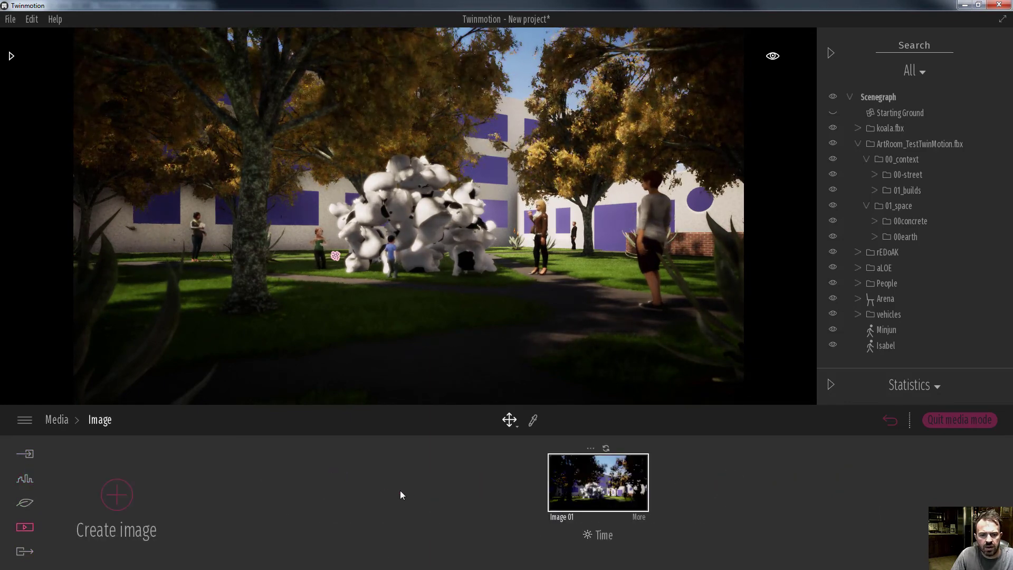
left_click(602, 494)
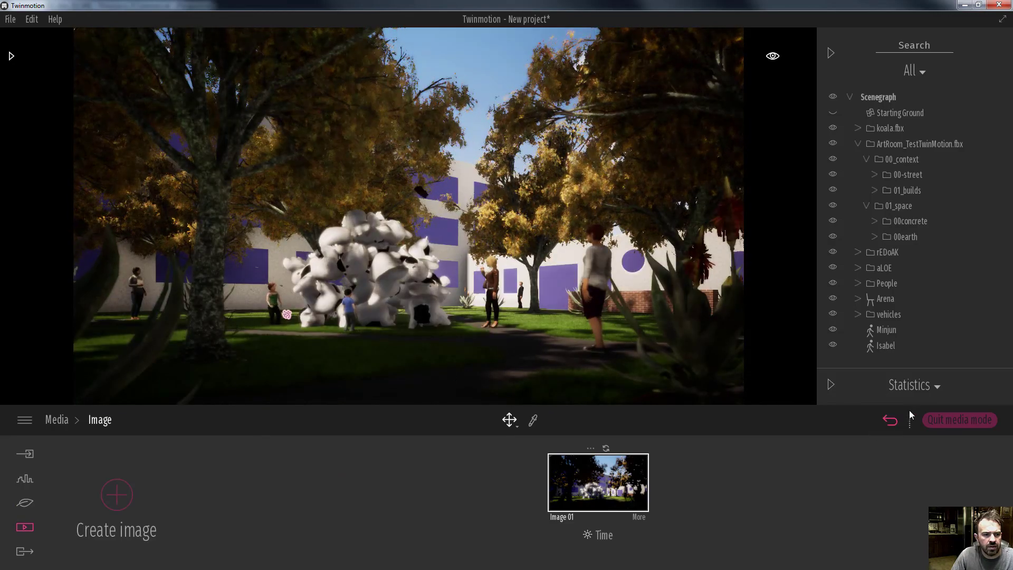
left_click(944, 419)
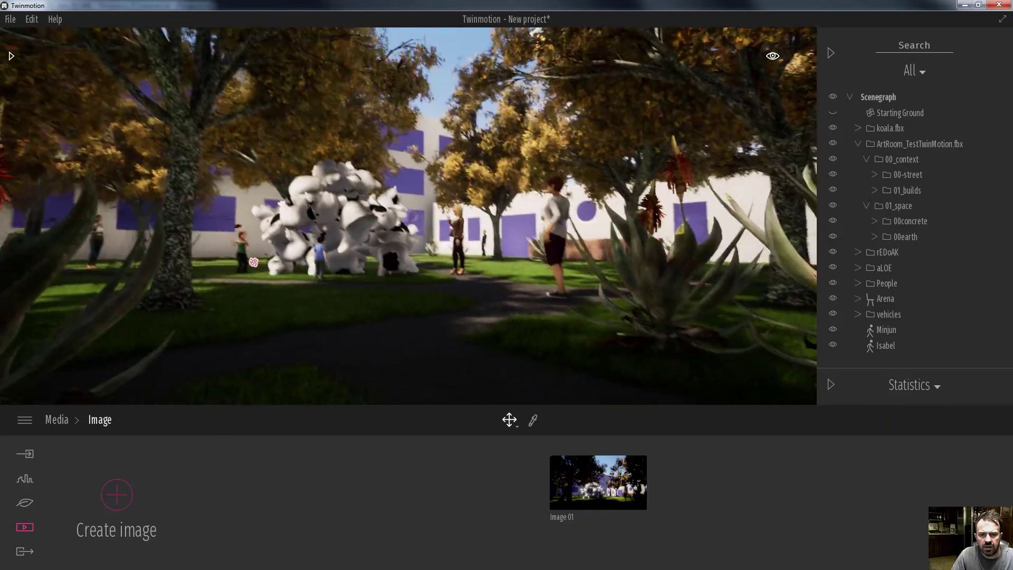
Fly around the sculpture and out to the street to view the courtyard and its front brick wall.
key("Up")
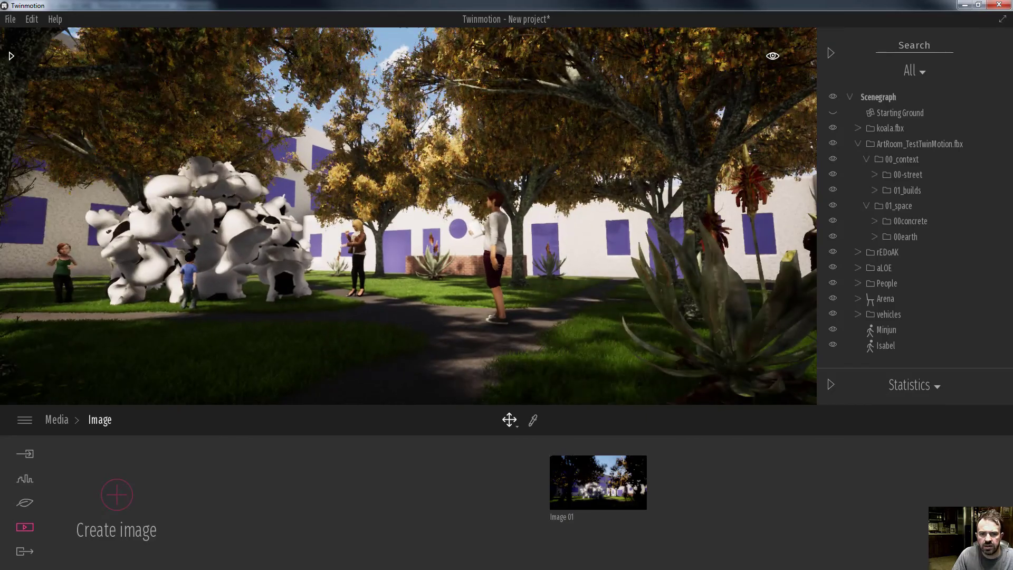
key("Up")
key("Left")
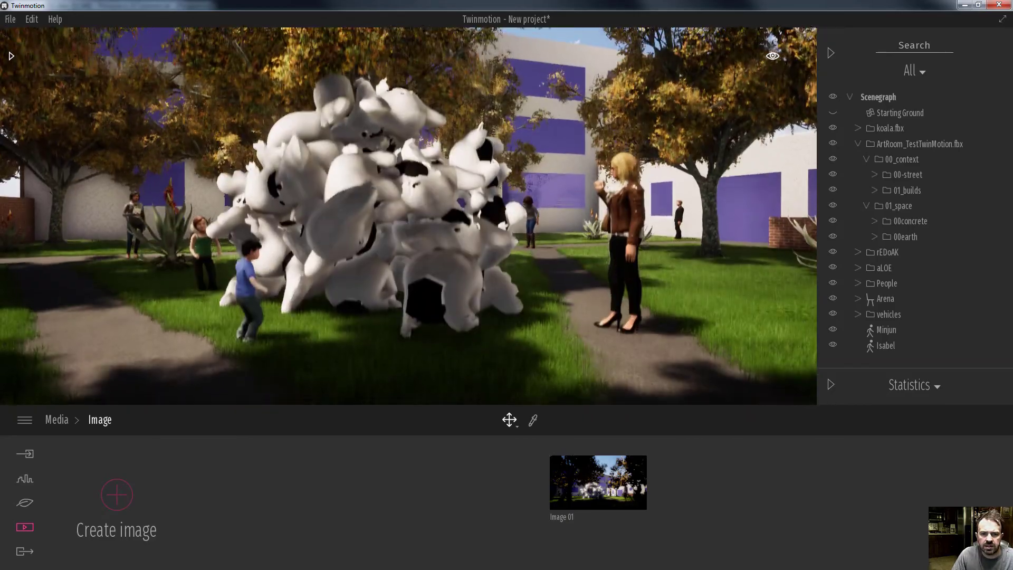
key("Down")
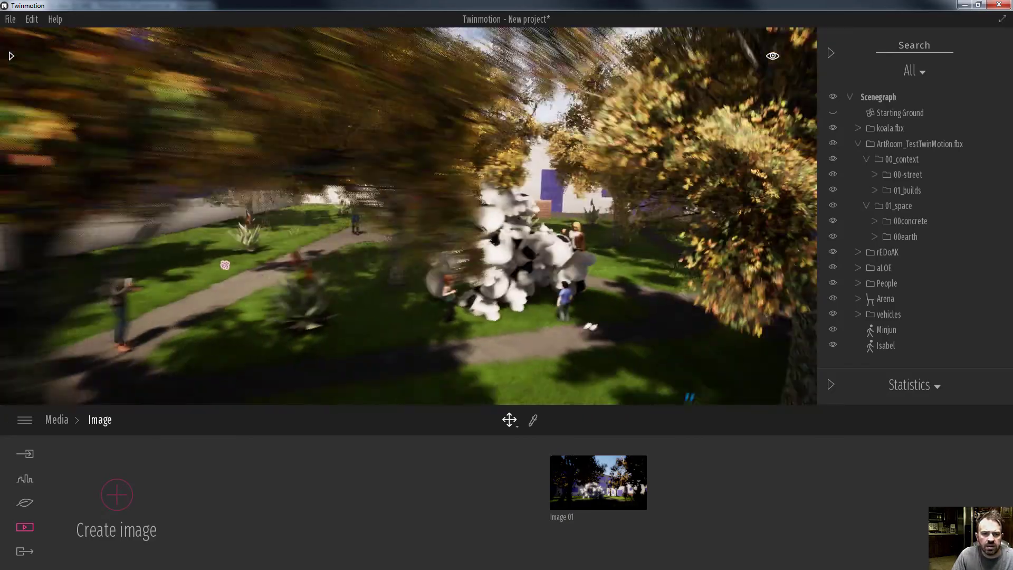
key("Down")
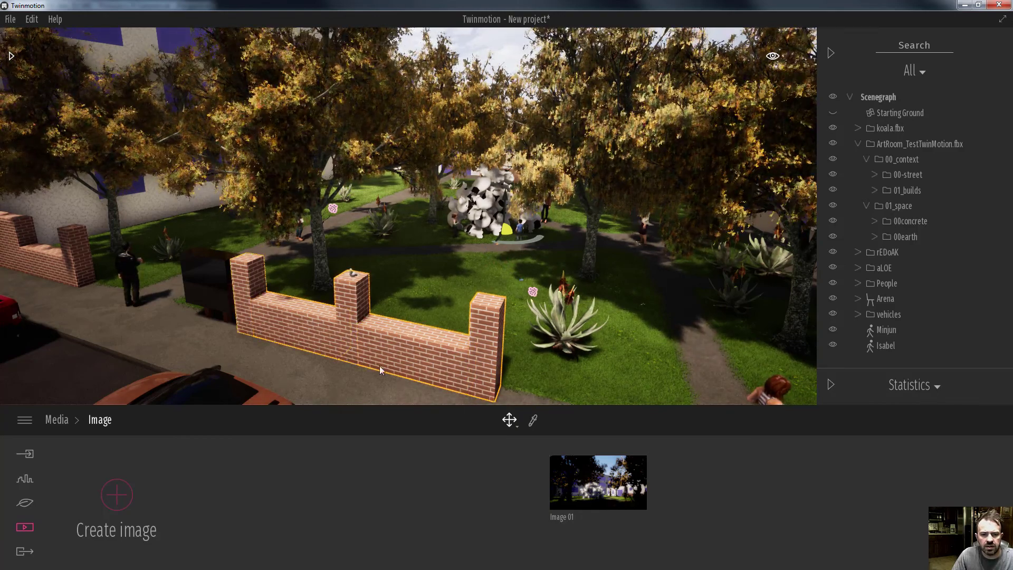
left_click(484, 419)
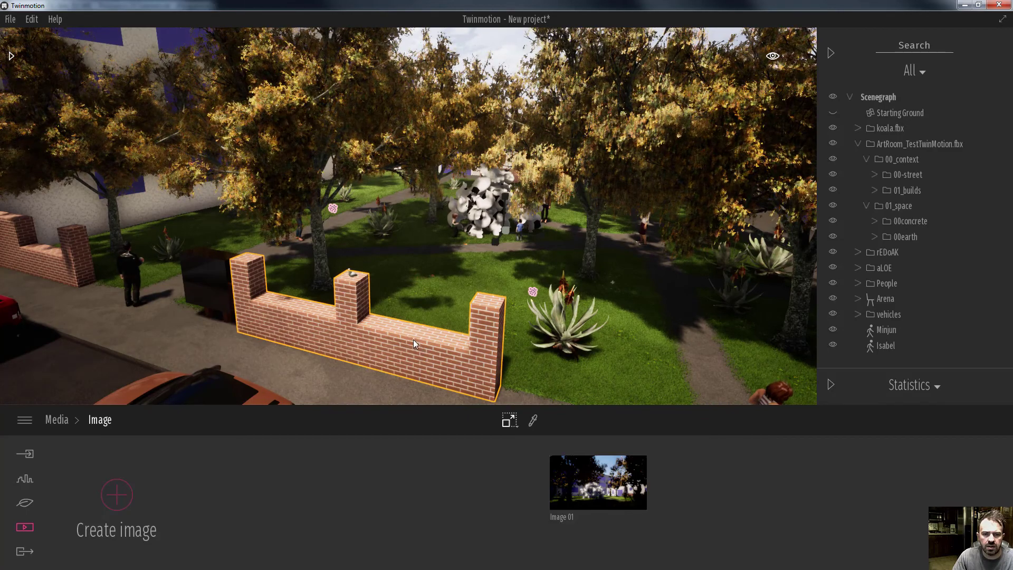
scroll(409, 335, "down", 3)
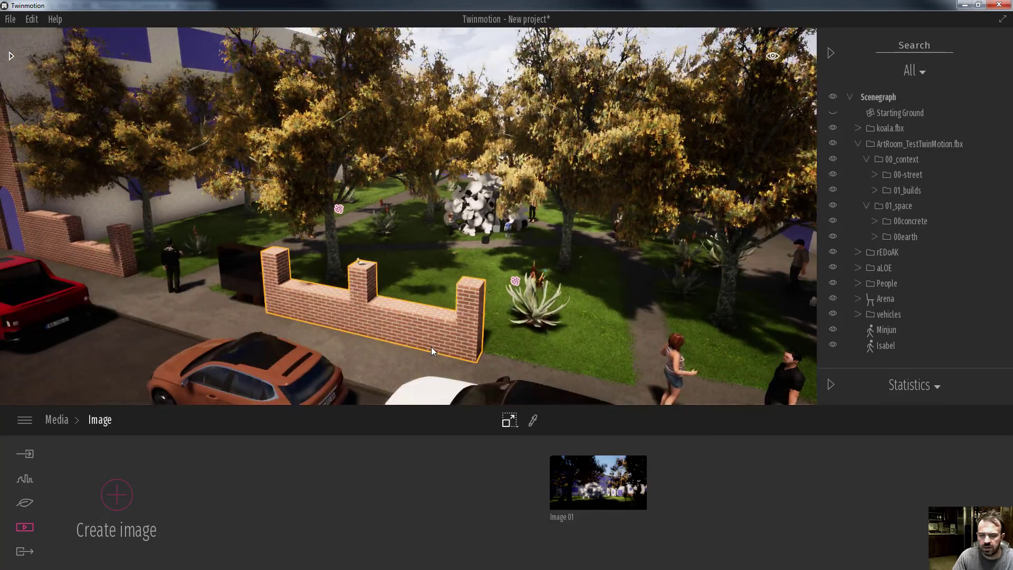
key("w")
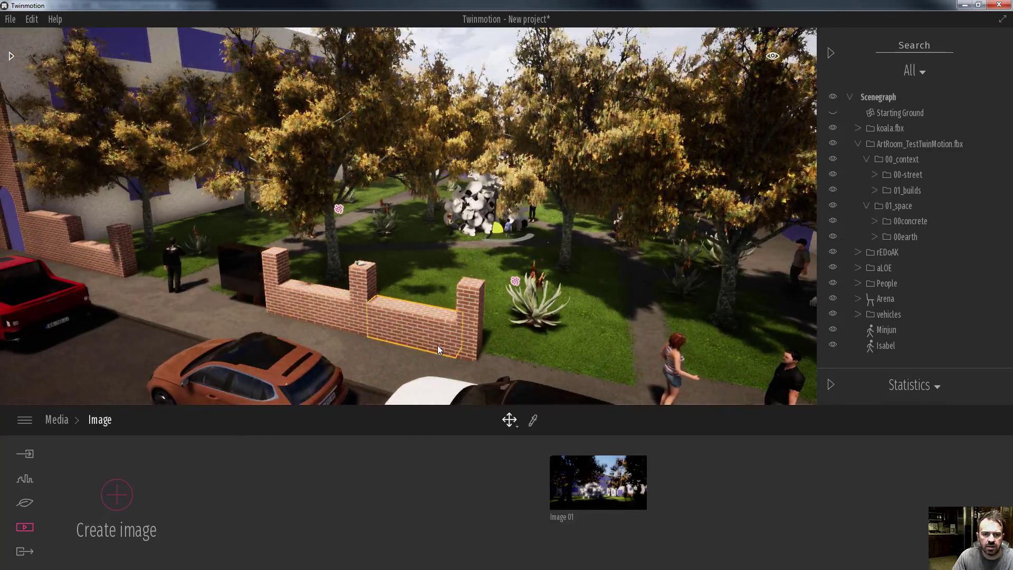
Select all the pieces of the low brick wall along the street, try scaling them to about 0.89, and undo the scaling.
left_click(348, 308)
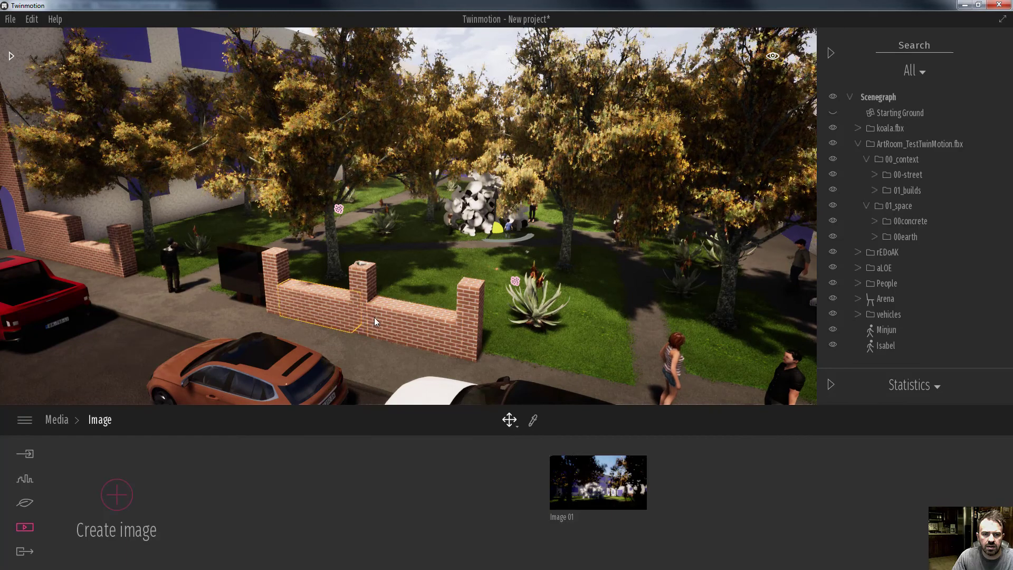
left_click(472, 338)
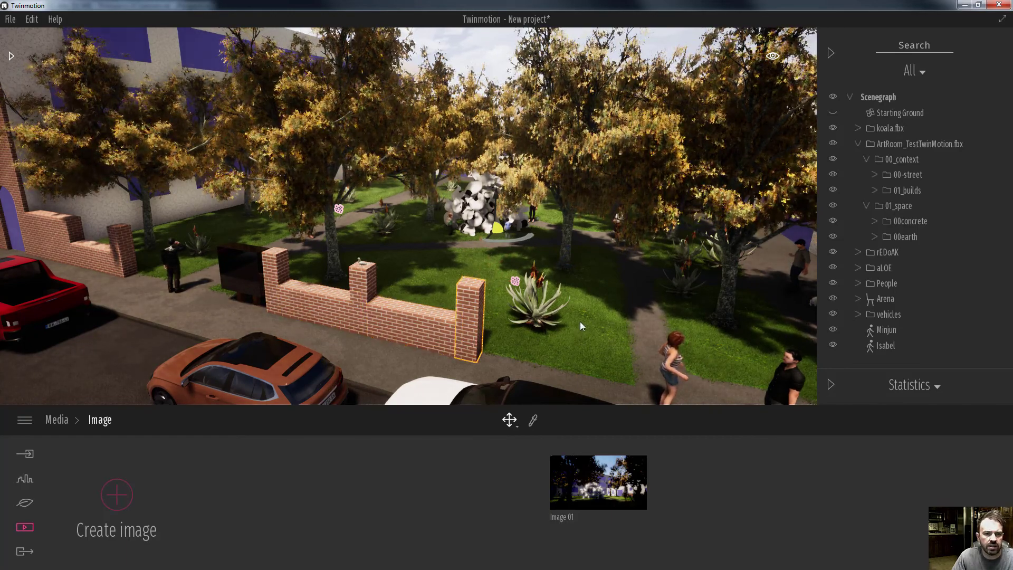
left_click(423, 324, "ctrl")
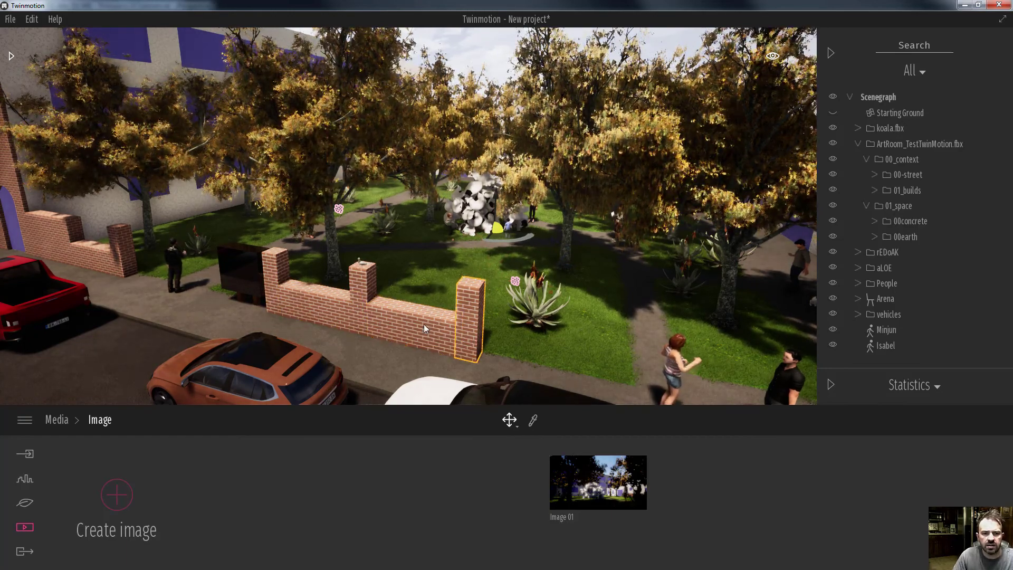
left_click(351, 322, "ctrl")
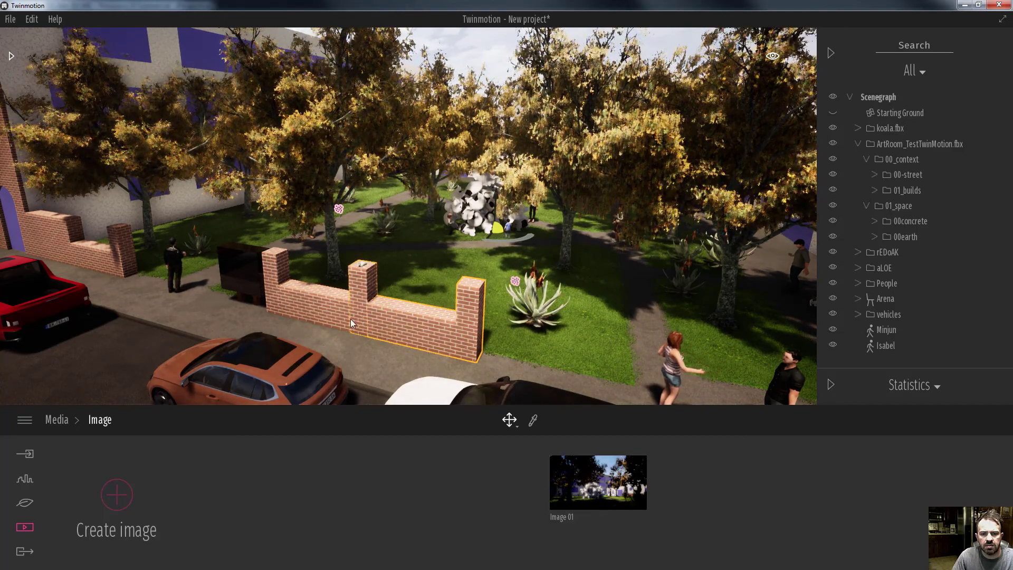
left_click(266, 298, "ctrl")
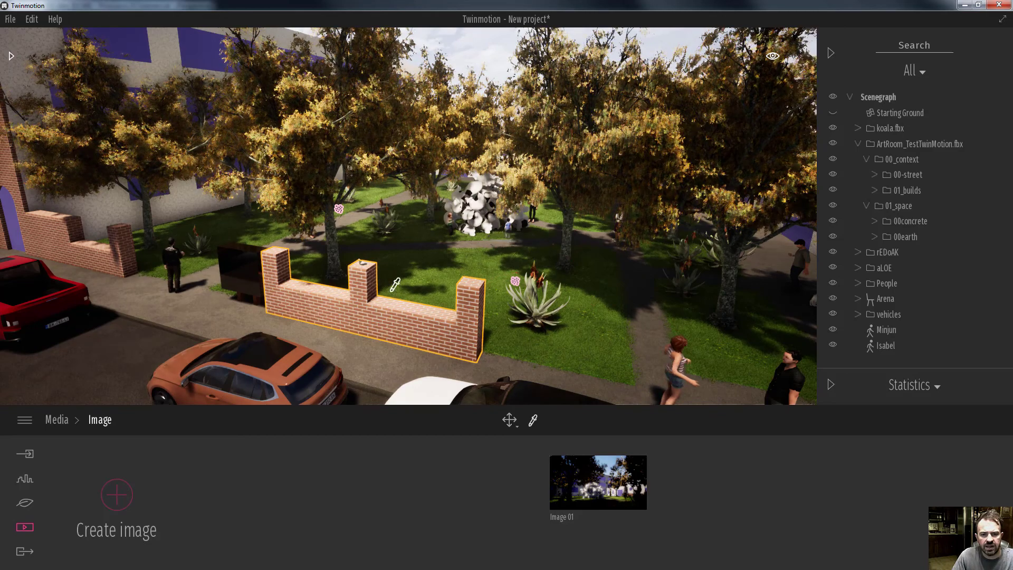
key("g")
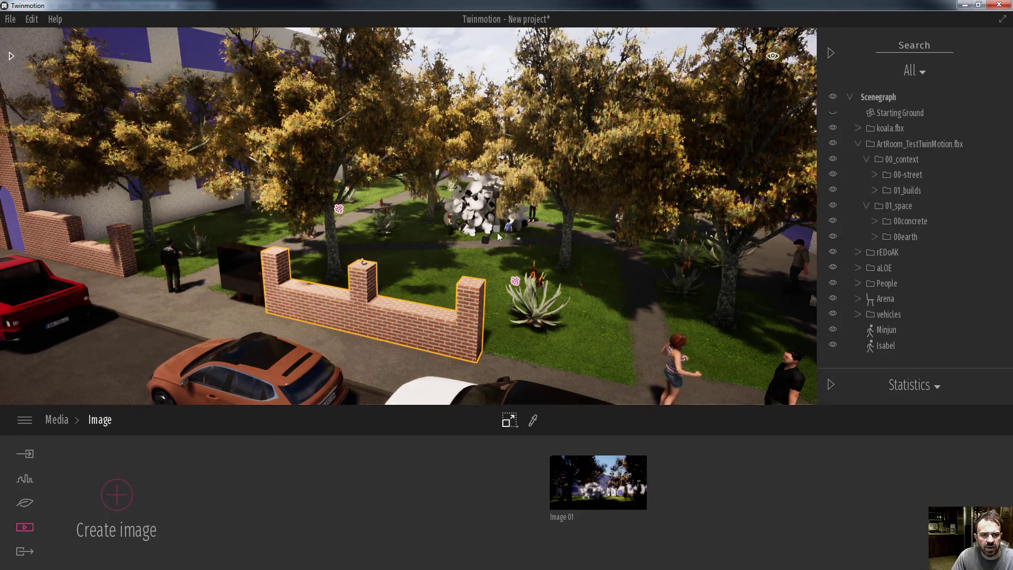
left_click_drag(496, 231, 457, 242)
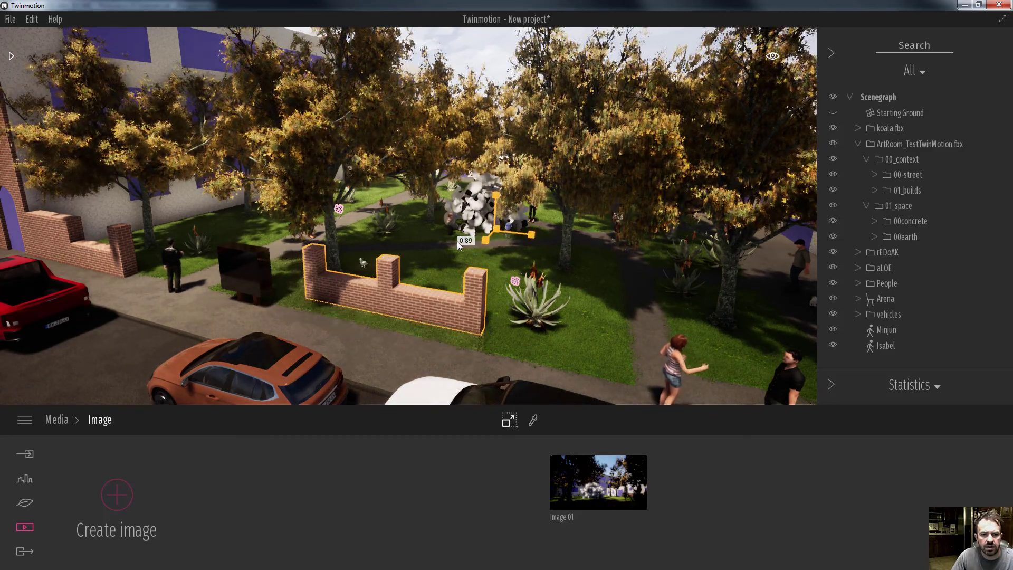
key("ctrl+z")
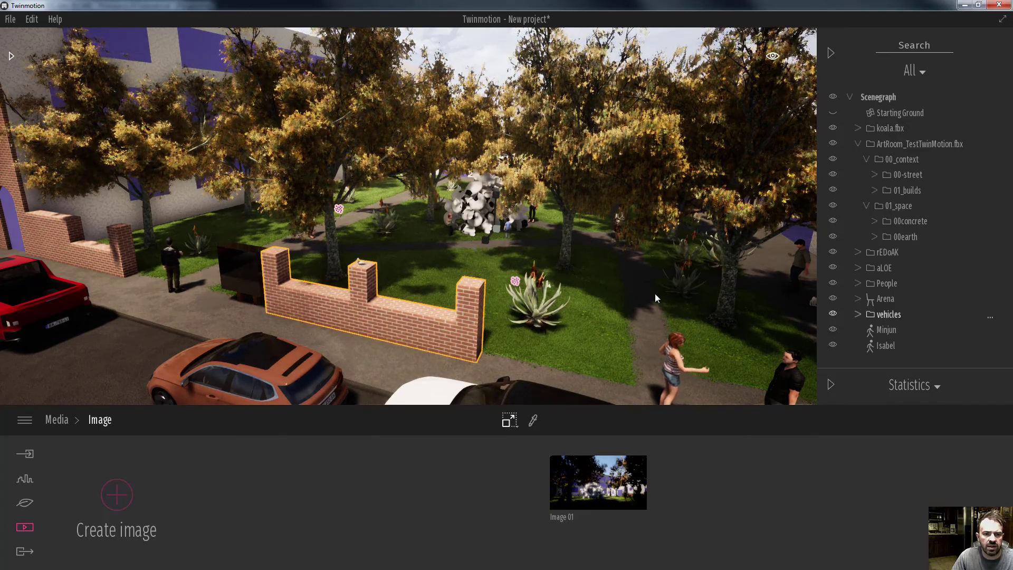
Select the rEDoAK folder, and pick the single Red oak 2 tree behind the sculpture instead.
left_click(888, 253)
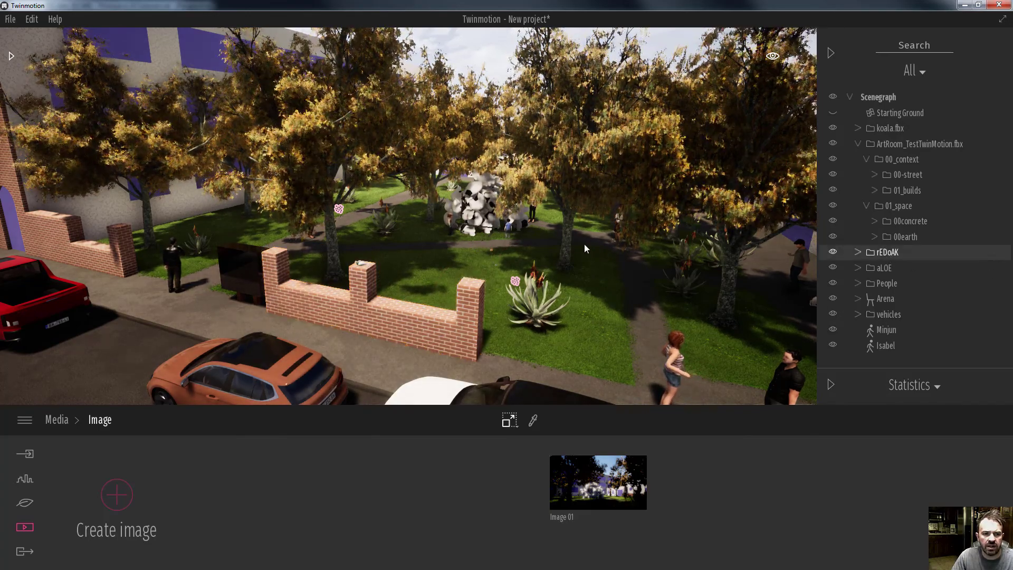
scroll(578, 242, "down", 5)
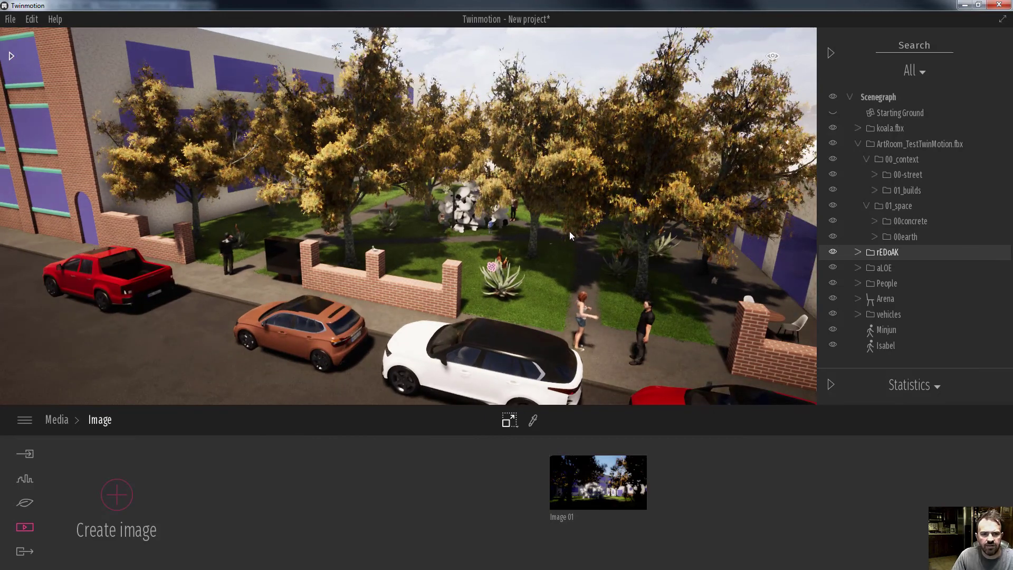
left_click(470, 226)
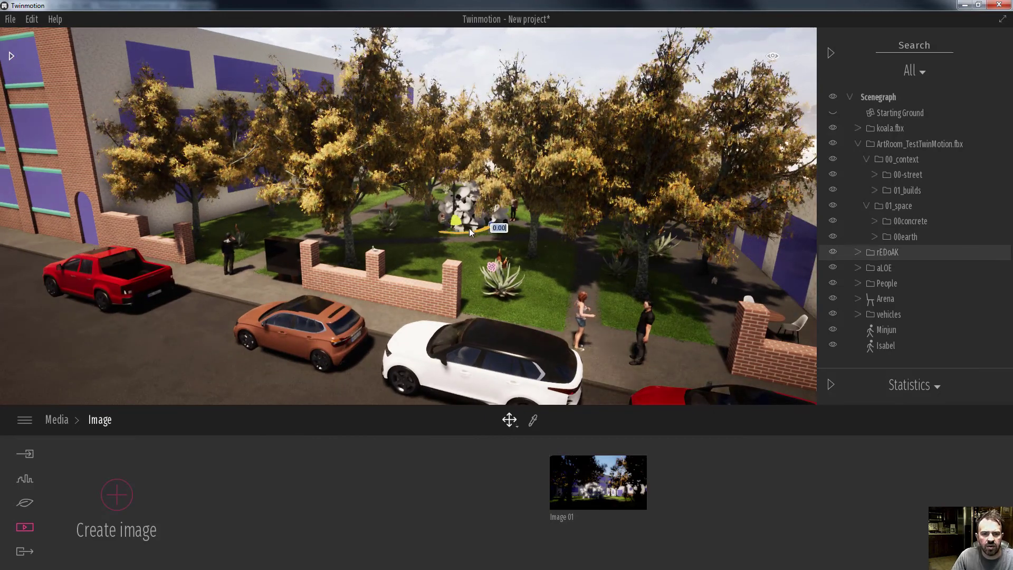
left_click(457, 153)
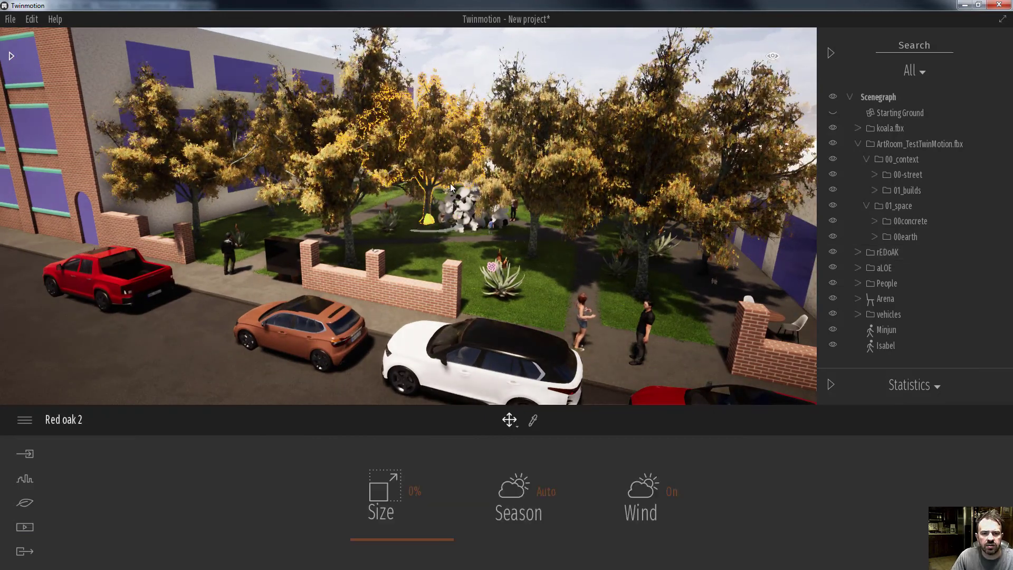
Select the rEDoAK folder and try rotating its trees together.
left_click(891, 253)
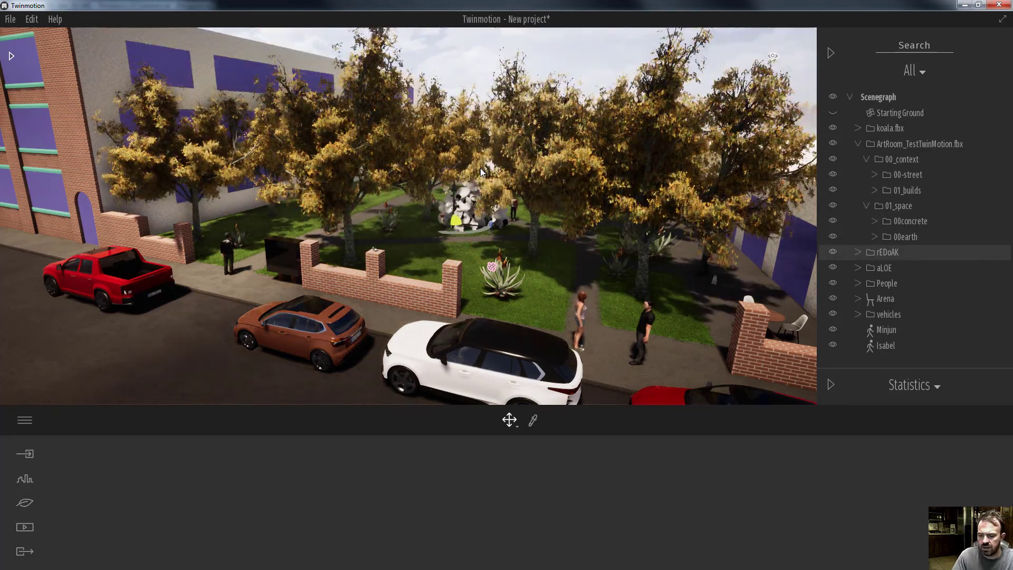
key("space")
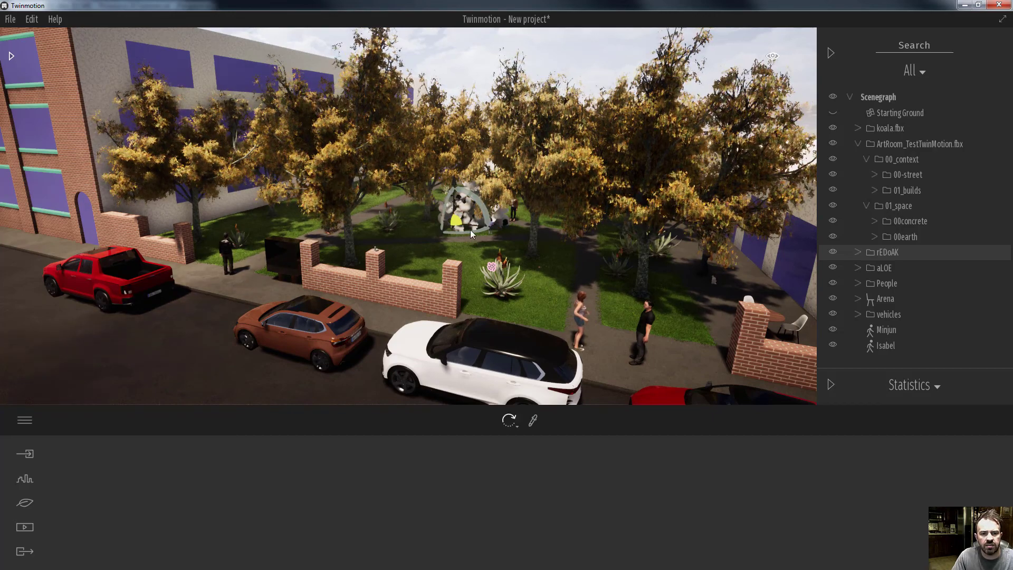
mouse_move(453, 232)
left_mouse_down()
mouse_move(443, 235)
mouse_move(445, 226)
left_mouse_up()
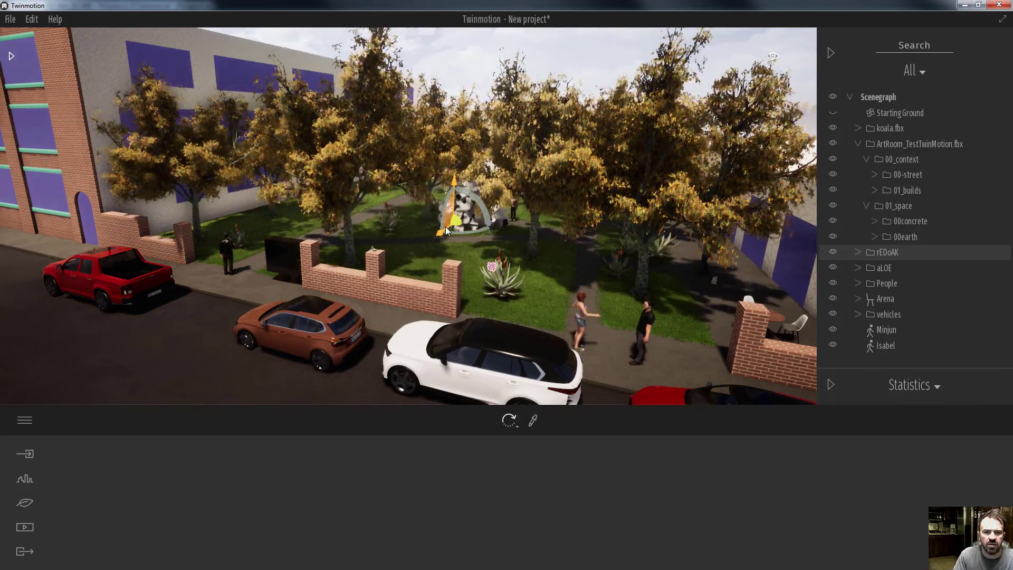
Try the Scale tool on the ground area in front of the sculpture and inspect it up close.
key("space")
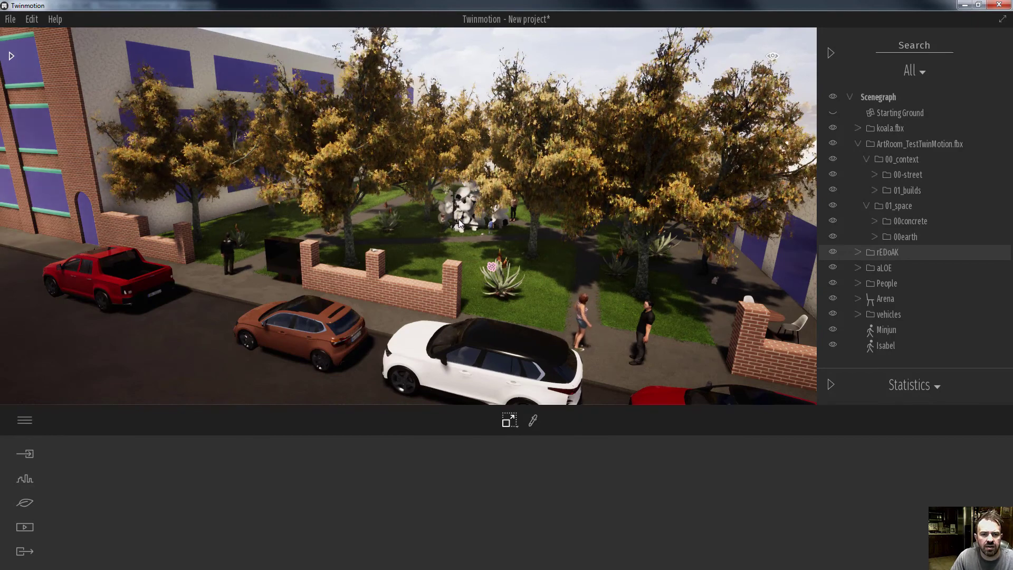
left_click(451, 227)
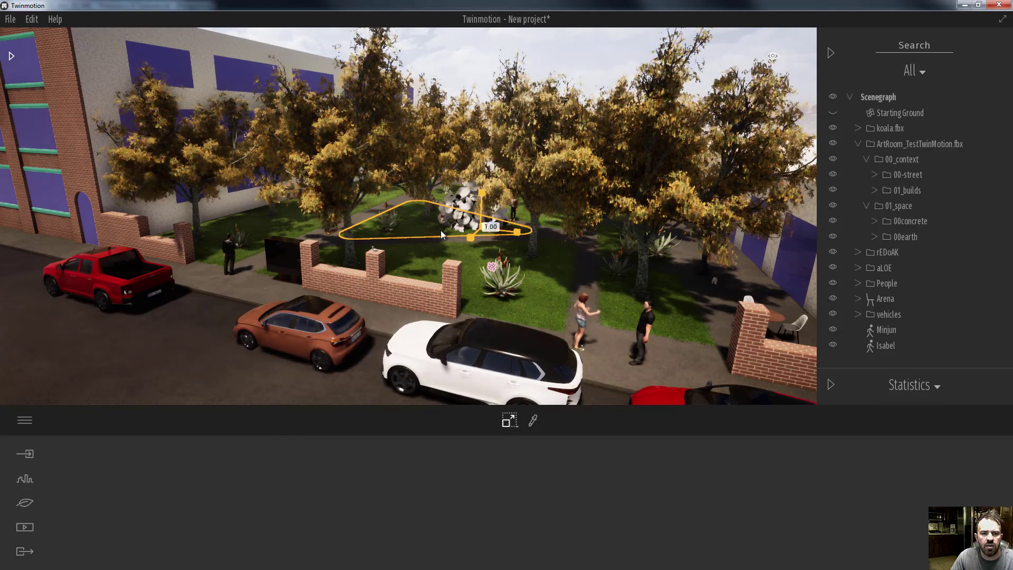
left_click_drag(441, 234, 482, 235)
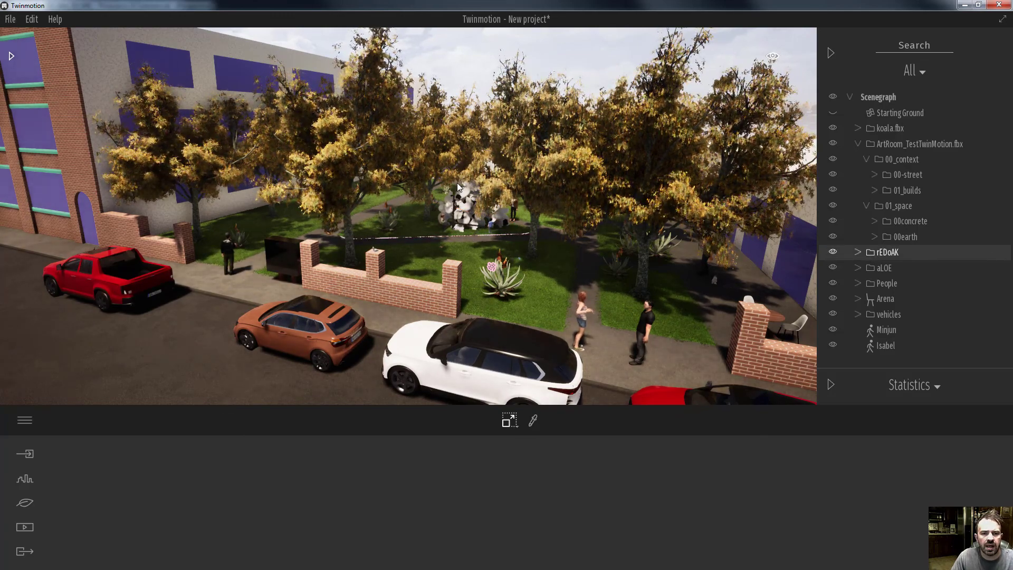
scroll(455, 185, "up", 5)
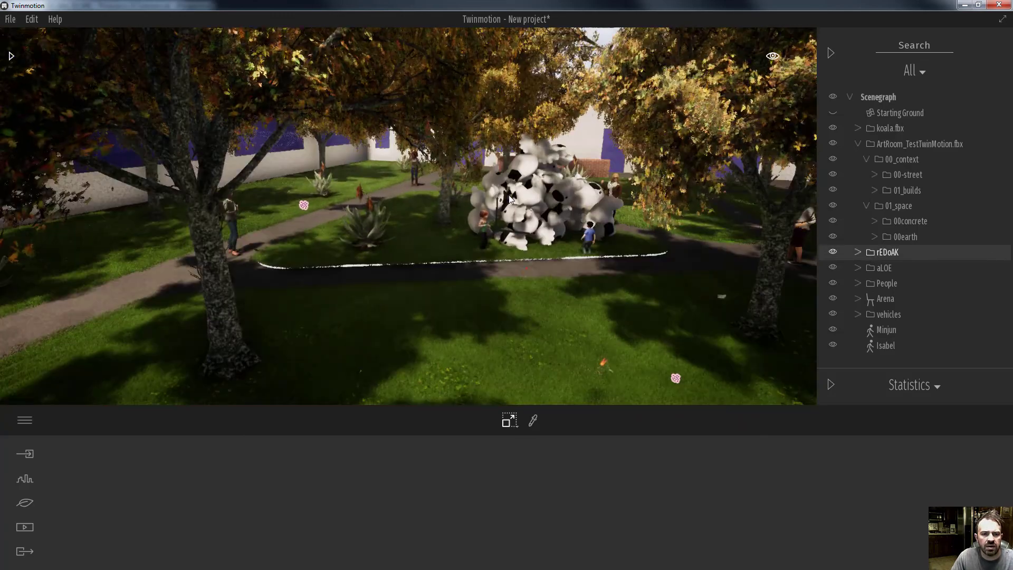
Expand the rEDoAK folder and nest all the other Red oak 2 trees under the first Red oak 2.
scroll(531, 235, "up", 1)
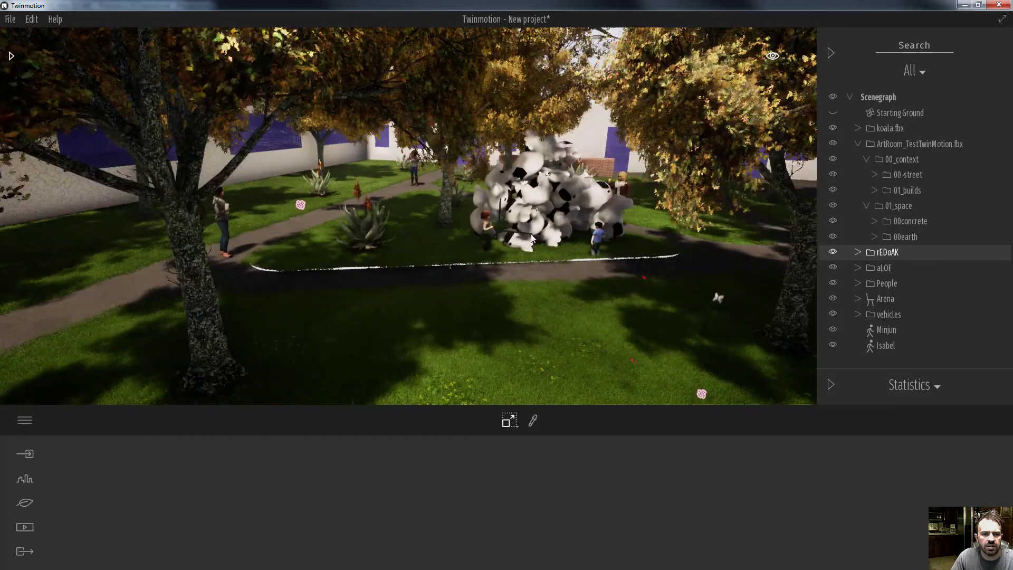
scroll(531, 233, "down", 5)
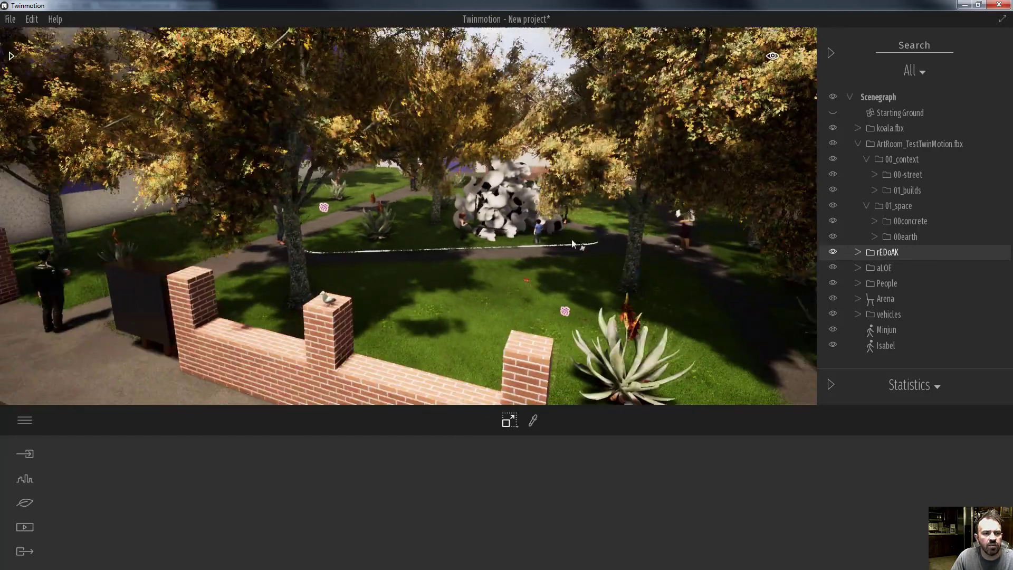
left_click(857, 253)
left_click(901, 270)
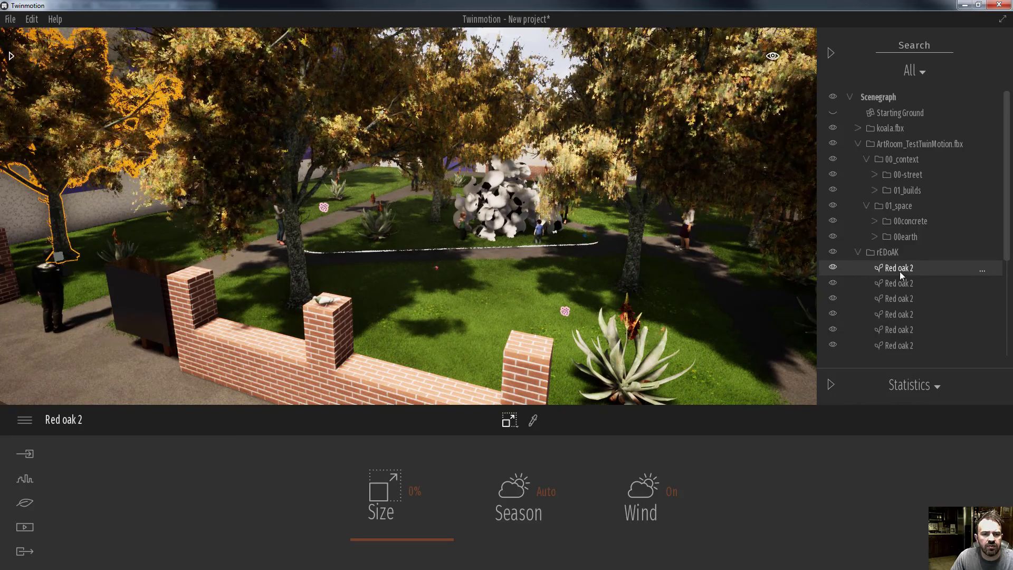
scroll(900, 271, "down", 3)
left_click(911, 236)
scroll(911, 235, "down", 1)
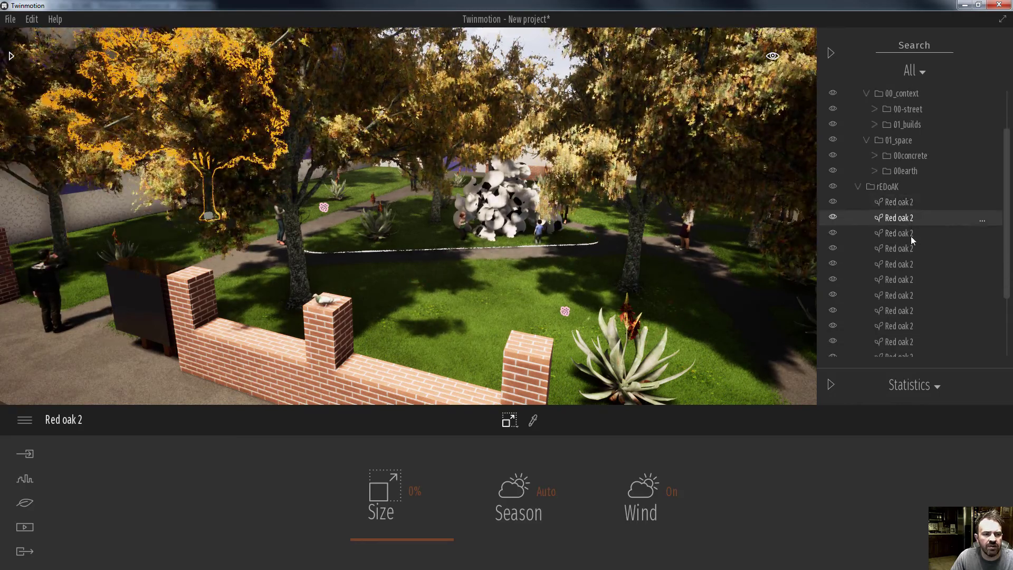
scroll(910, 236, "down", 2)
left_click(909, 247, "shift")
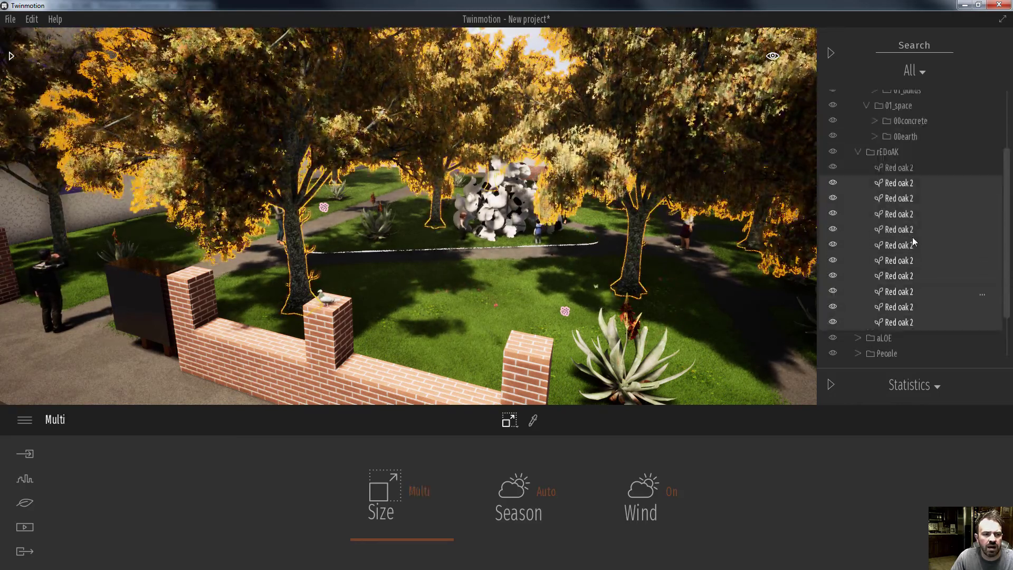
scroll(915, 242, "up", 5)
left_click_drag(904, 255, 893, 251)
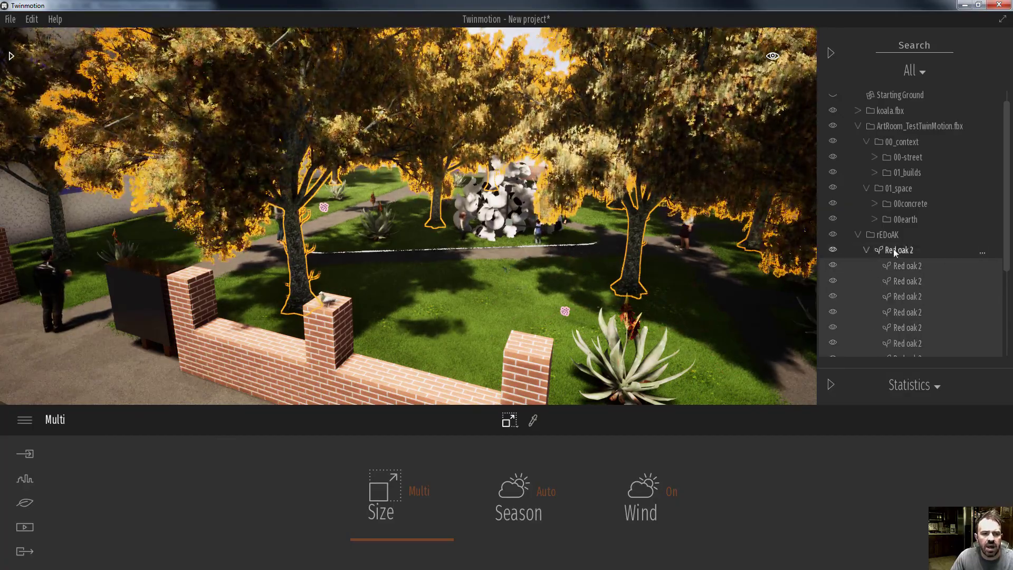
Select the parent Red oak 2 by the street and try scaling it together with its nested trees.
left_click(893, 250)
key("Left")
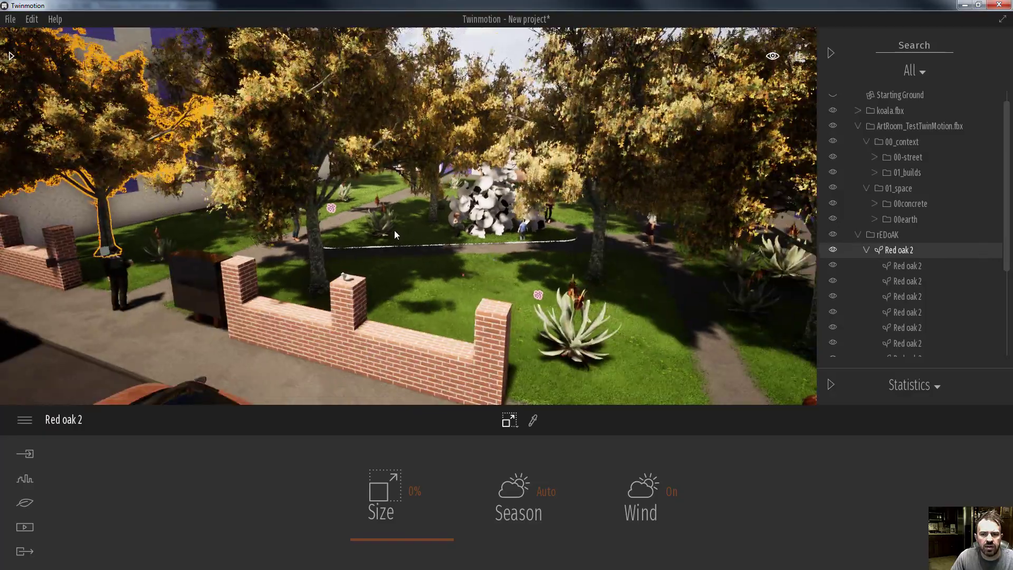
key("Left")
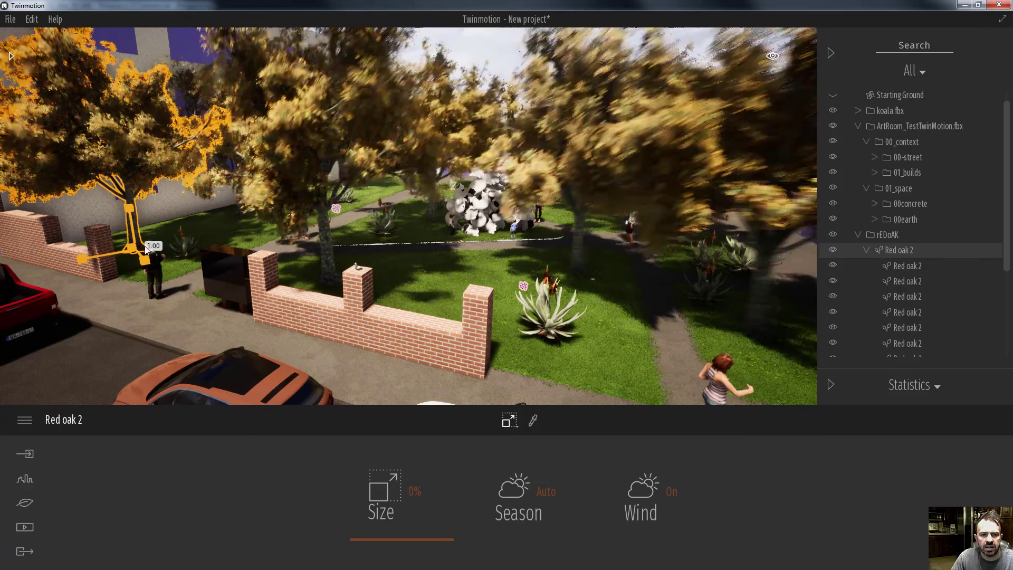
left_click(323, 255)
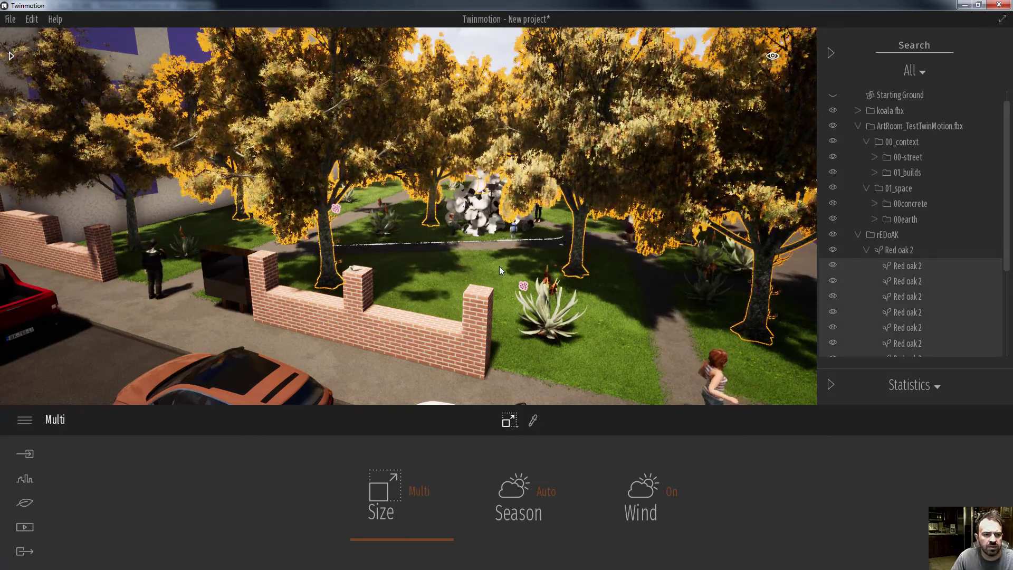
scroll(499, 266, "down", 5)
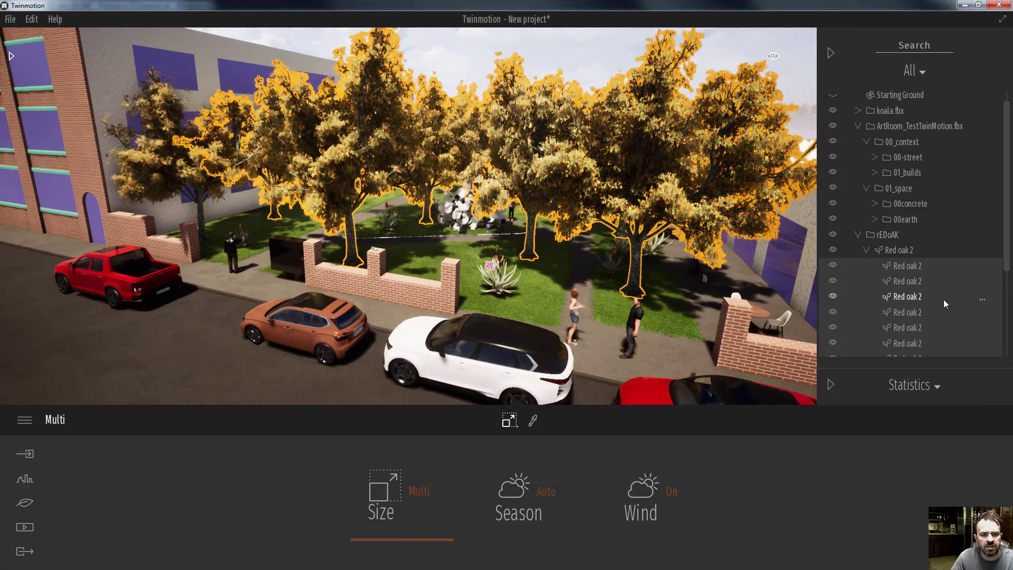
Select the ArtRoom_TestTwinMotion.fbx folder and examine the courtyard from the street up to the sculpture.
left_click(885, 126)
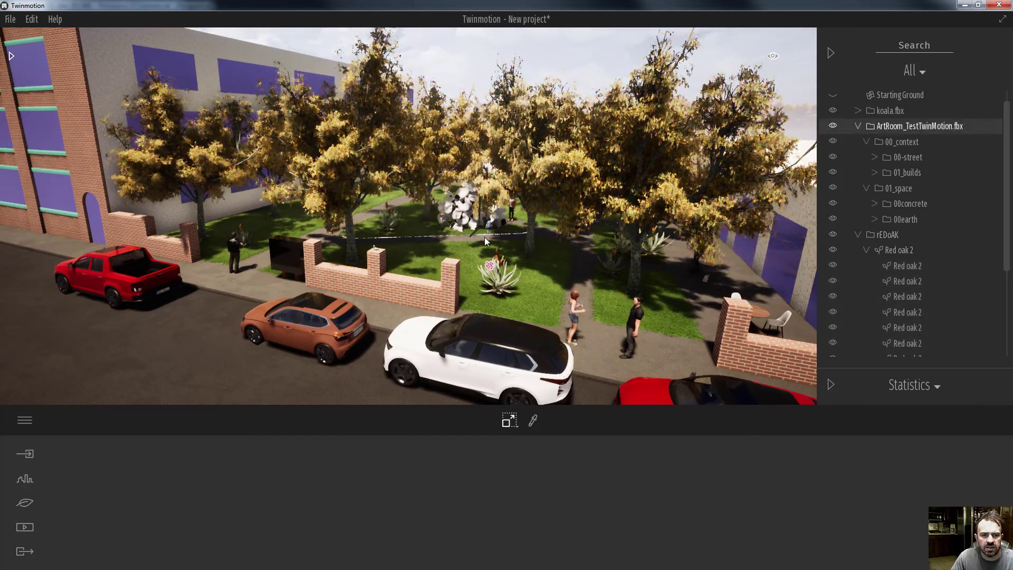
scroll(485, 237, "up", 4)
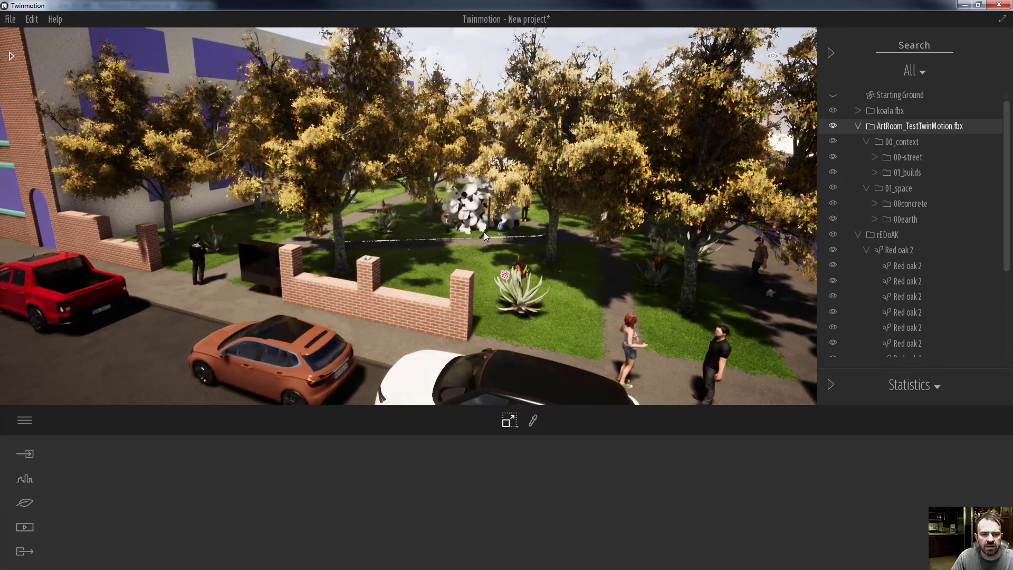
scroll(483, 232, "down", 3)
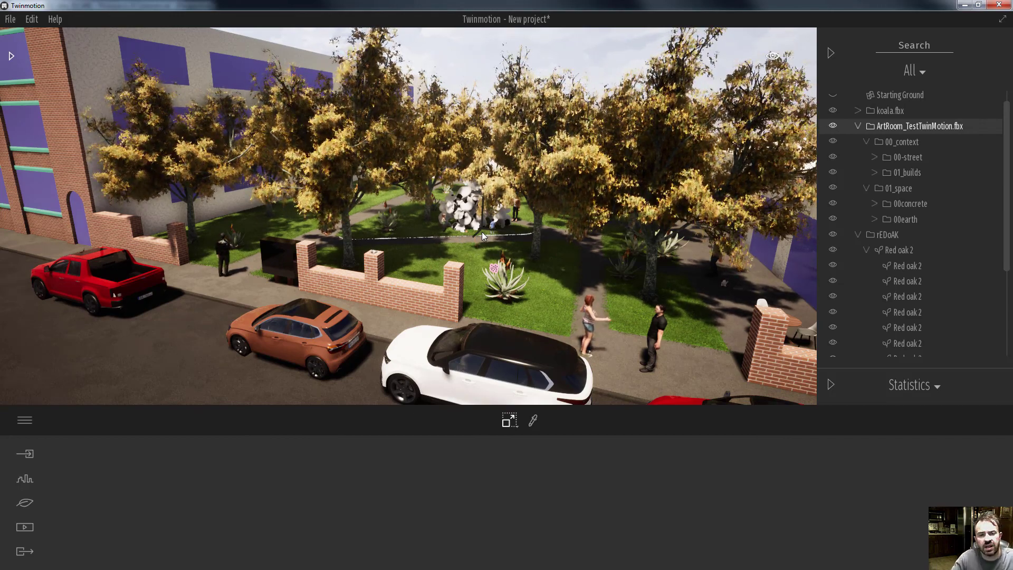
left_click_drag(482, 232, 338, 232)
key("w")
right_click_drag(338, 232, 277, 201)
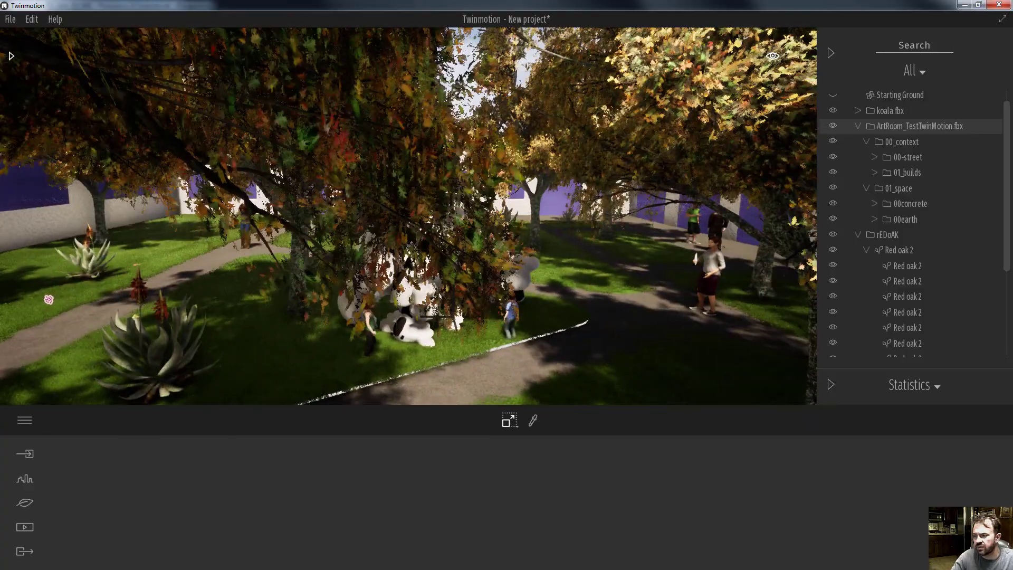